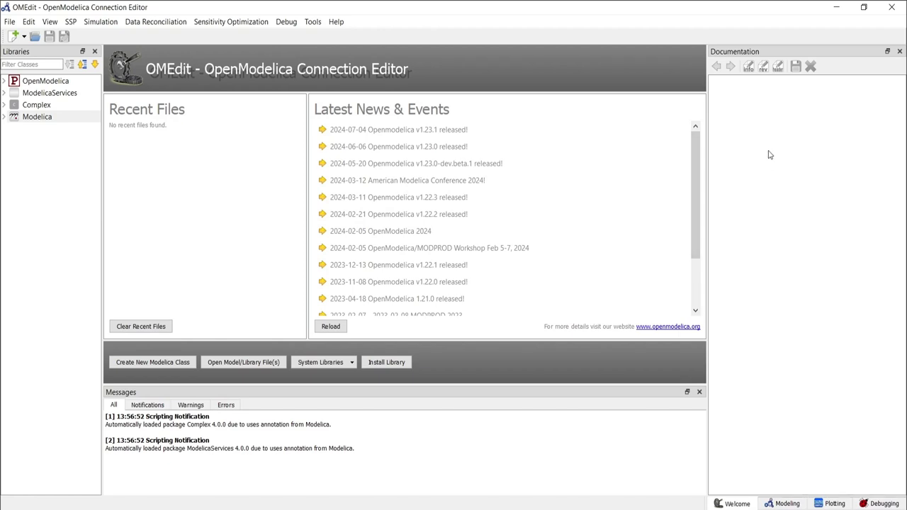
- Create a new Modelica class named CylindricalRobot with the specialization Model
key("alt+f")
key("Escape")
left_click(10, 22)
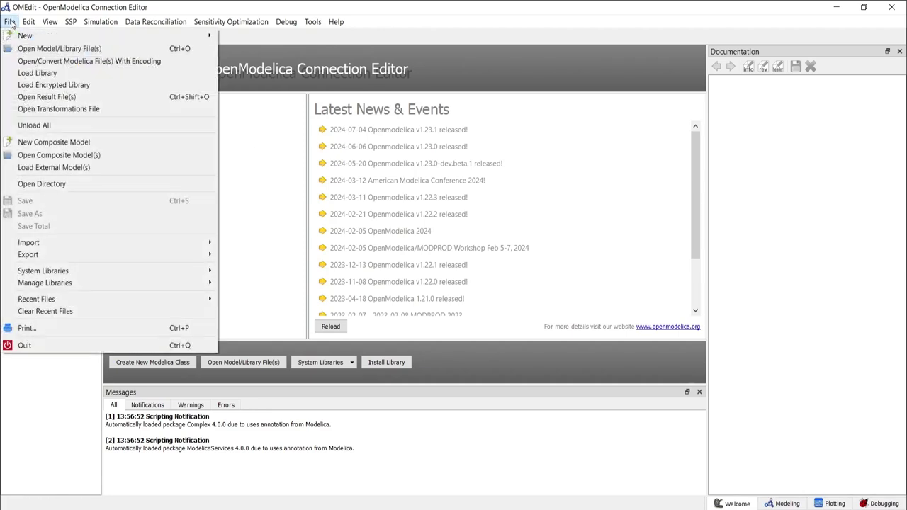
mouse_move(19, 37)
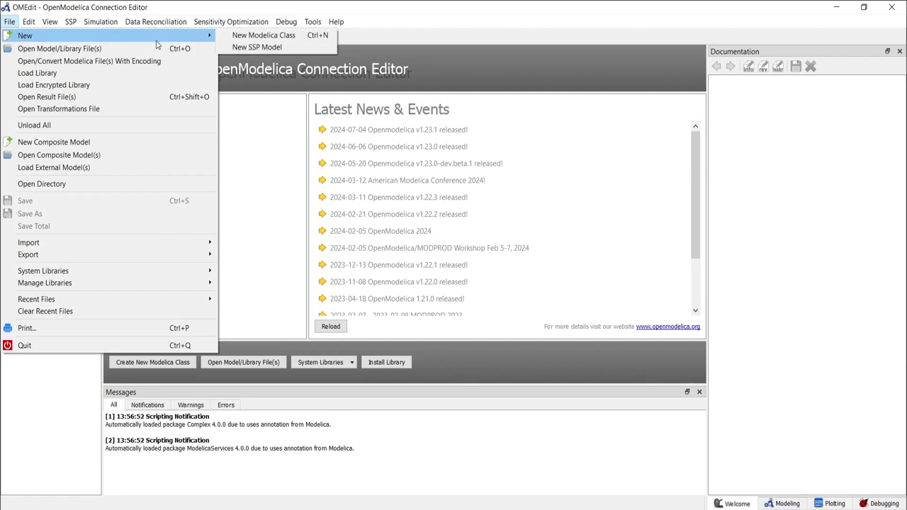
left_click(281, 37)
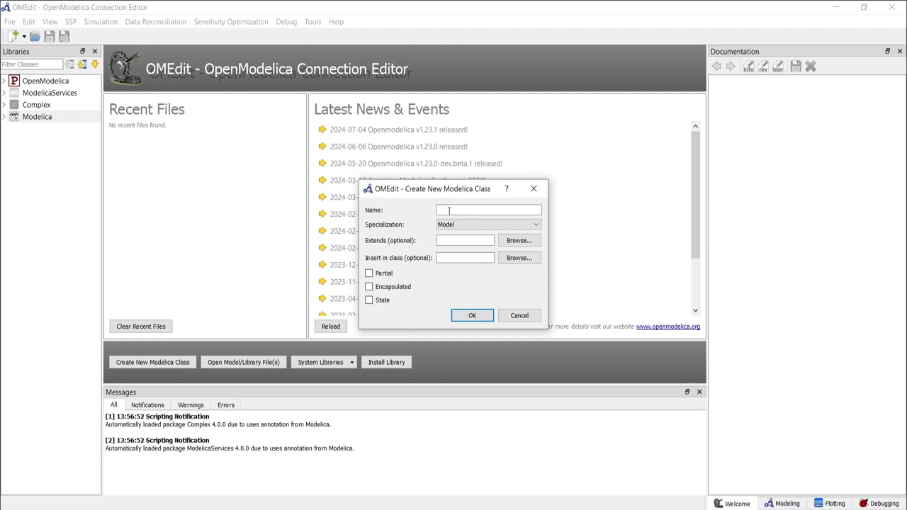
type("CylindricalRobot")
key("Tab")
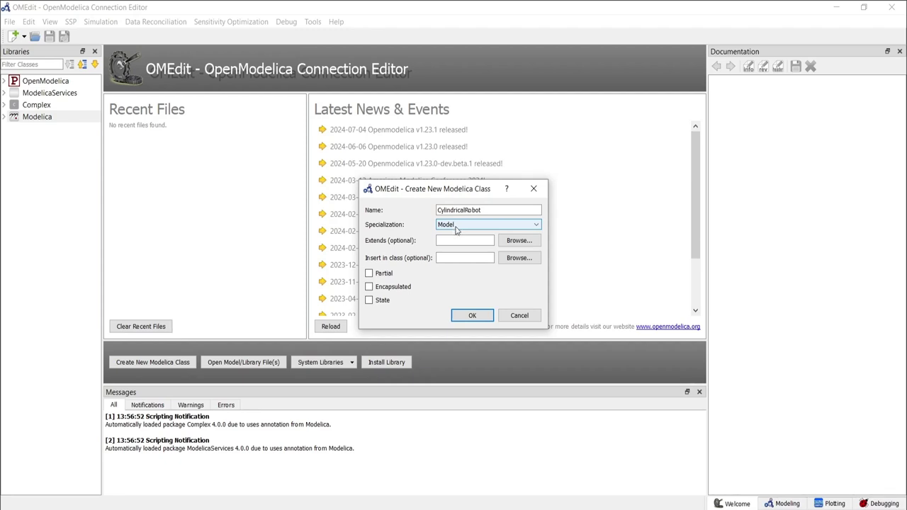
left_click(457, 225)
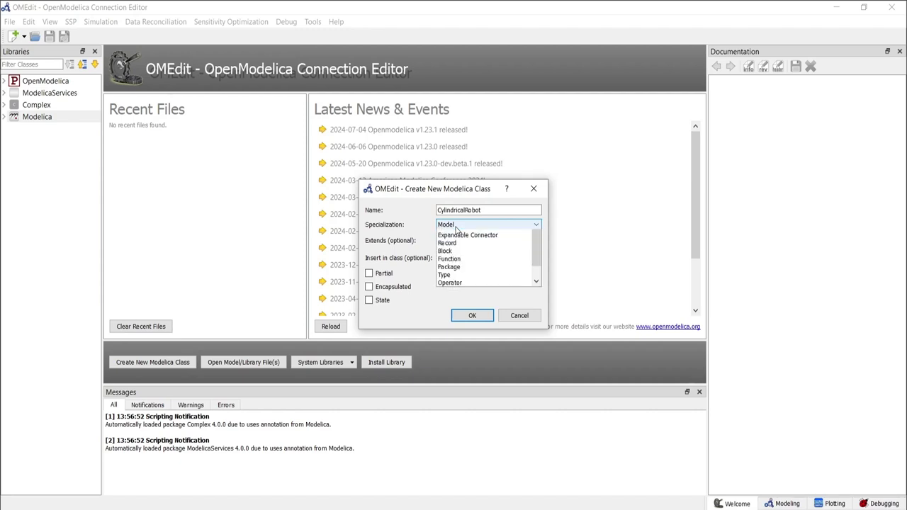
key("p")
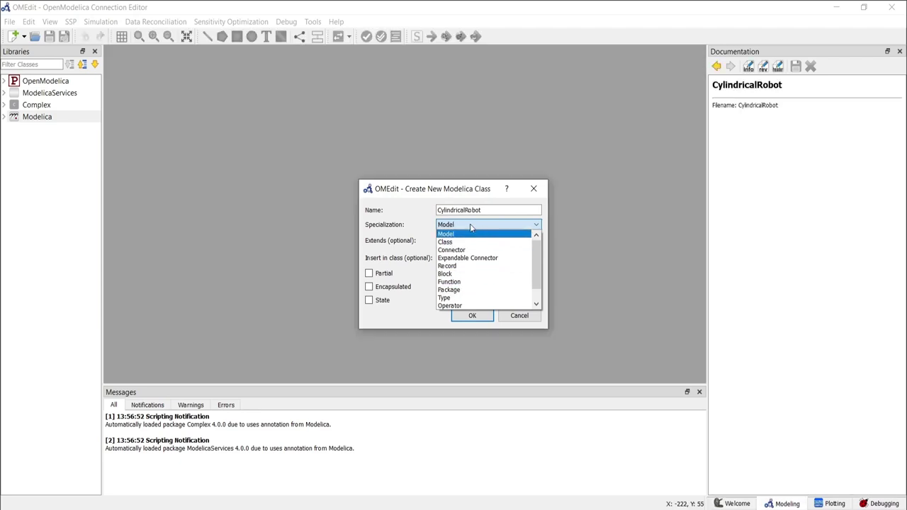
left_click(446, 234)
left_click(478, 317)
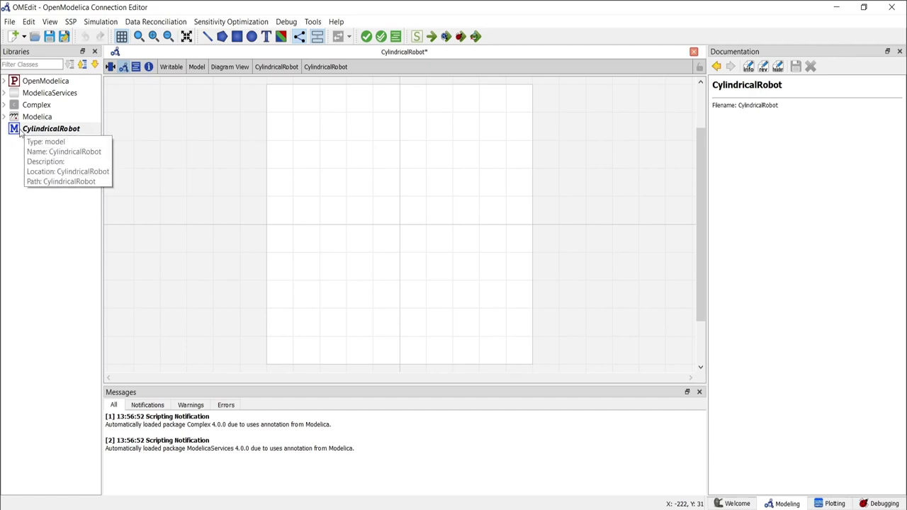
- Examine the new CylindricalRobot model's code and its documentation, returning to the diagram view
left_click(51, 131)
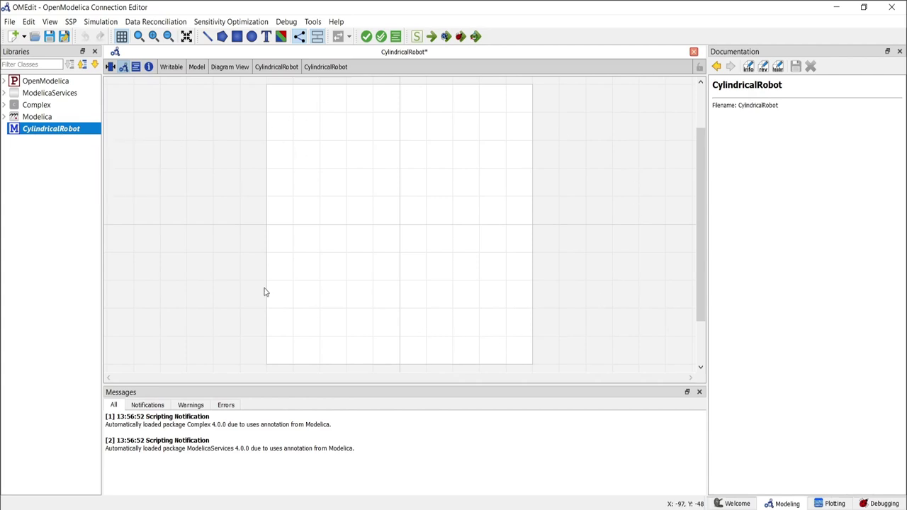
left_click_drag(563, 252, 545, 290)
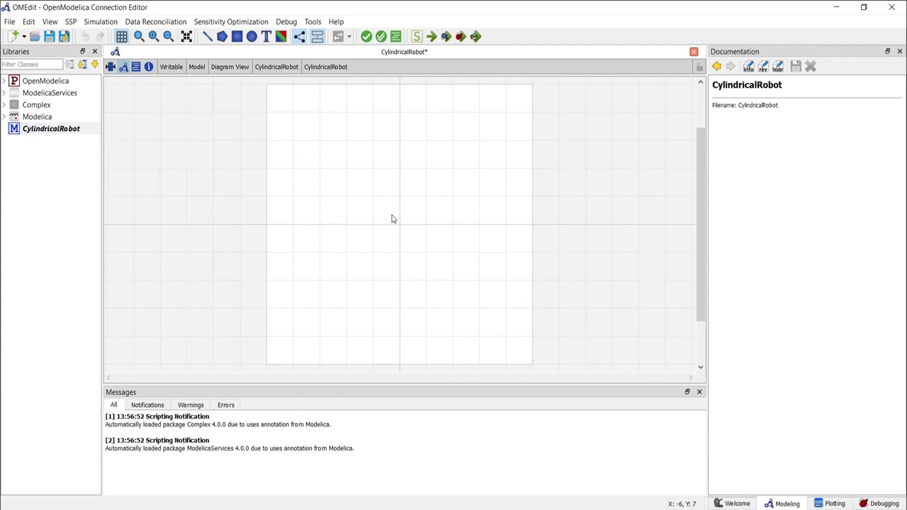
left_click(136, 68)
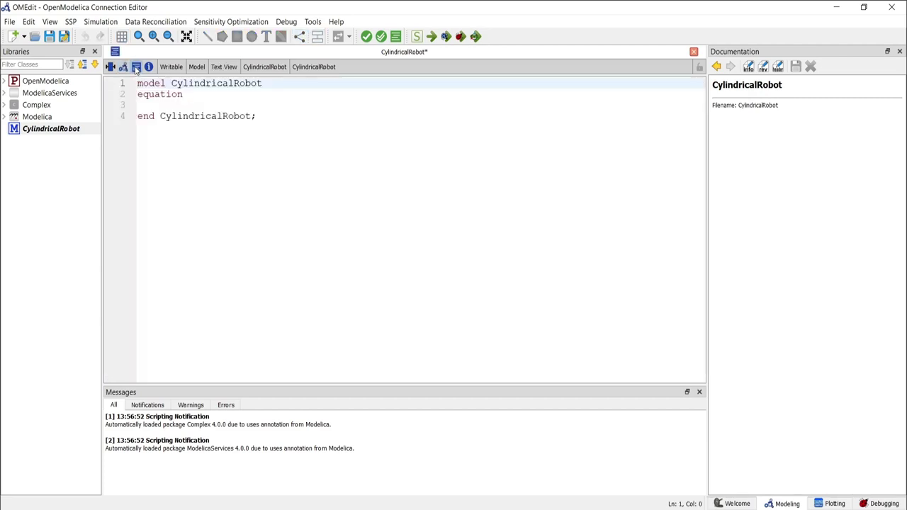
left_click(124, 67)
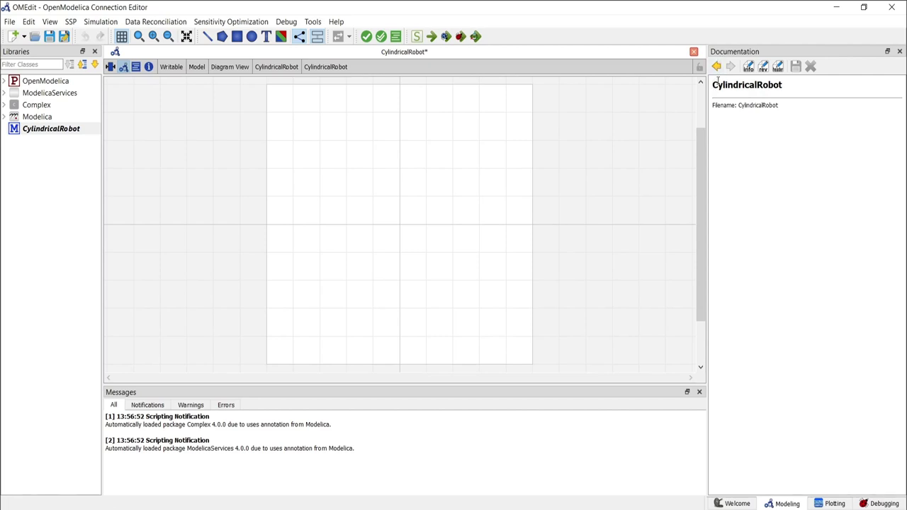
left_click_drag(712, 83, 711, 106)
left_click(745, 142)
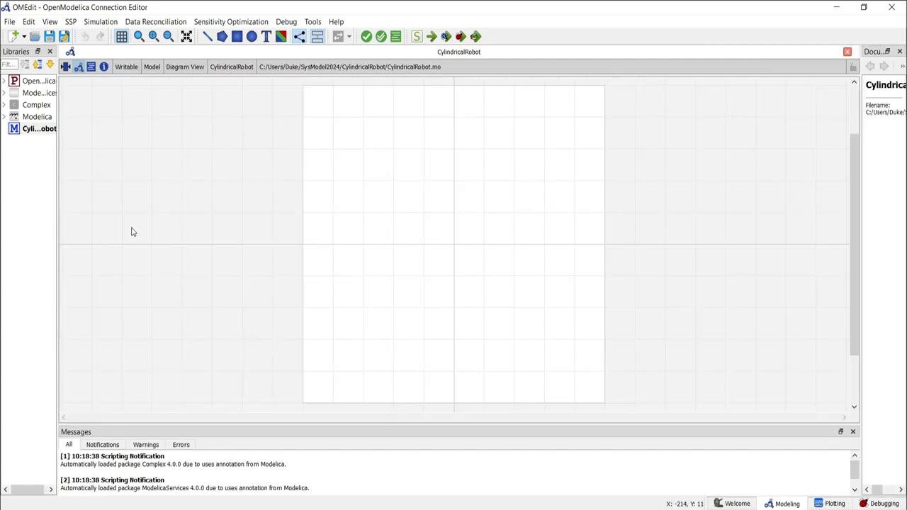
- Expand the Modelica library down to Mechanics.MultiBody and widen the library browser so the class names are readable
left_click(5, 118)
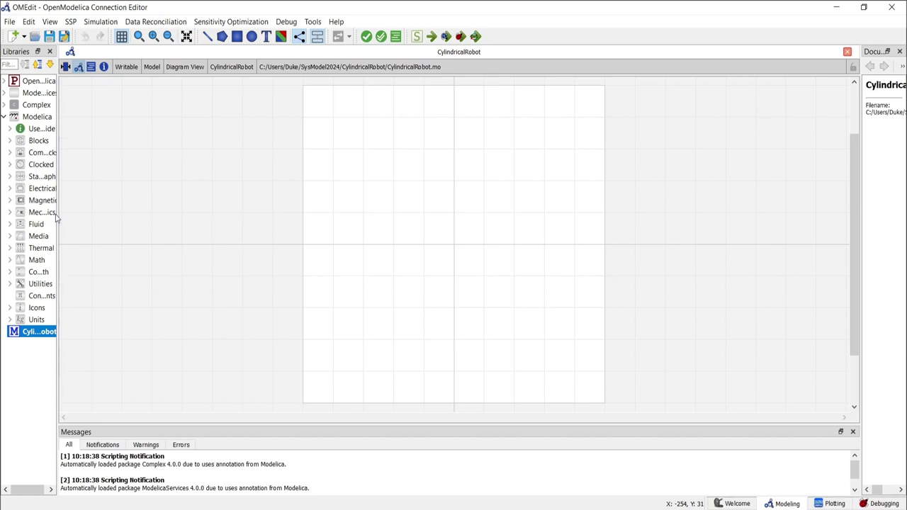
left_click_drag(56, 218, 95, 216)
left_click(9, 212)
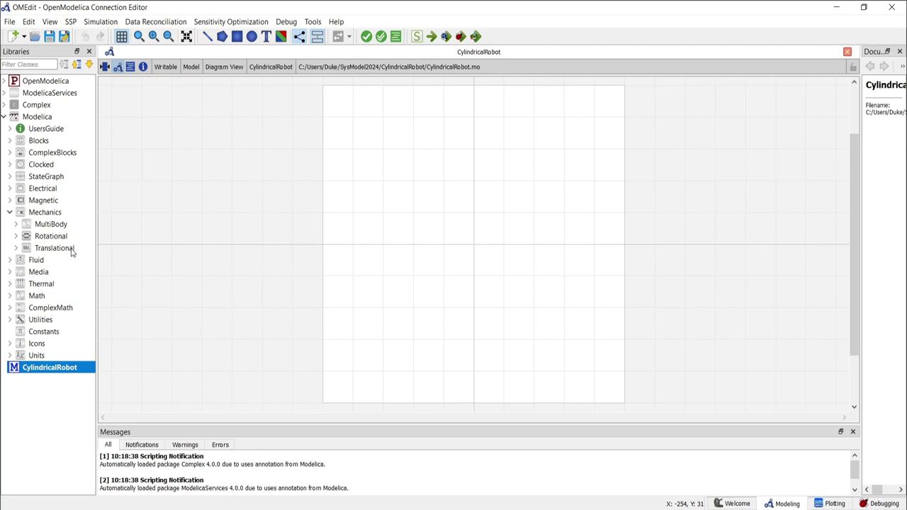
left_click(16, 225)
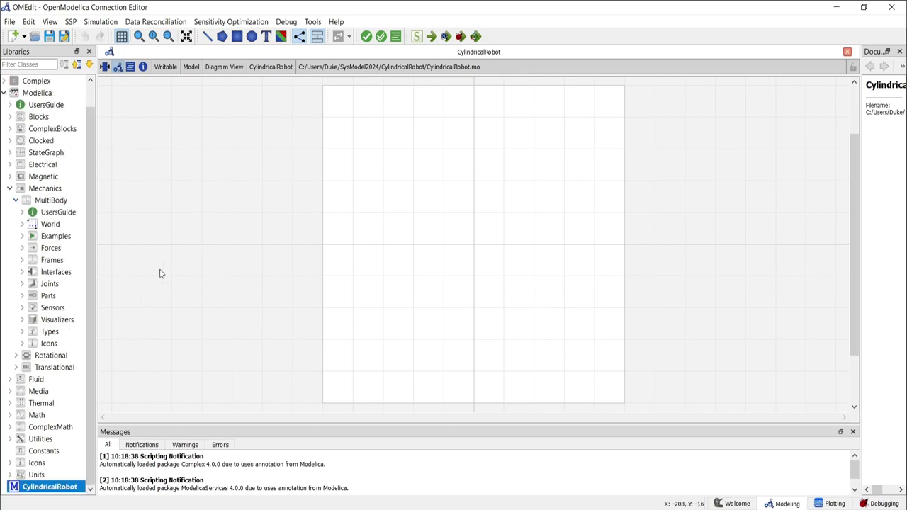
left_click_drag(97, 282, 126, 284)
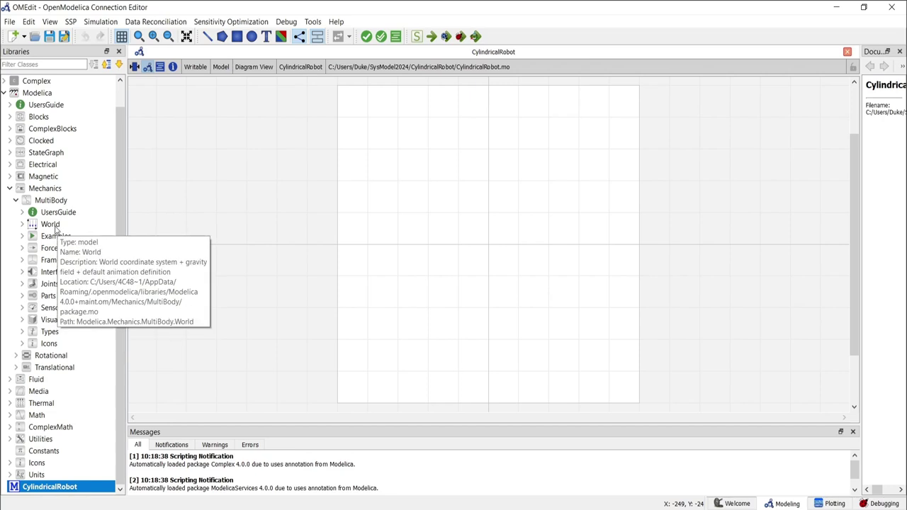
- Look through the MultiBody UsersGuide and its Tutorial topics, and collapse the guide again
left_click(22, 212)
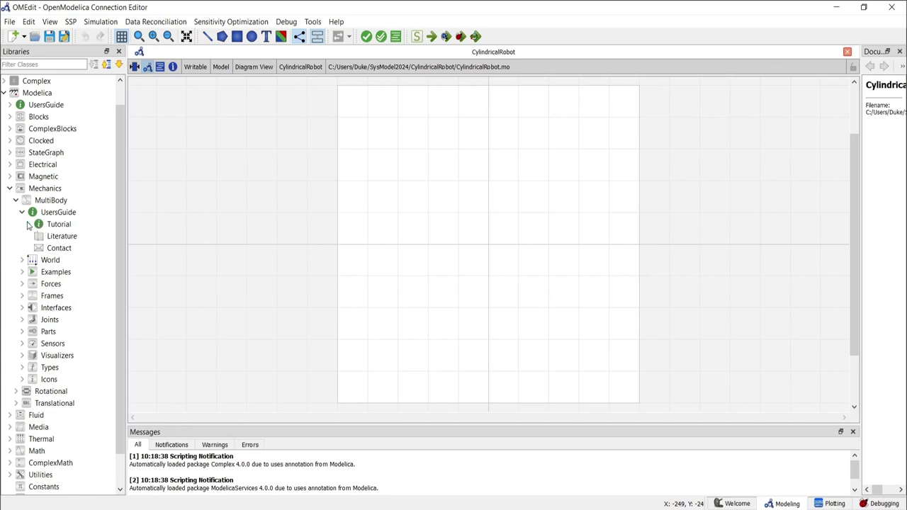
left_click(28, 224)
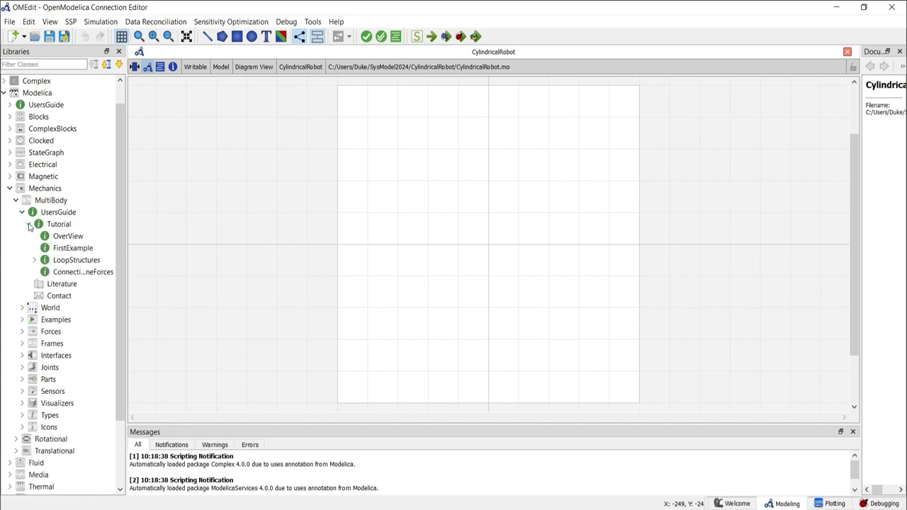
left_click(22, 213)
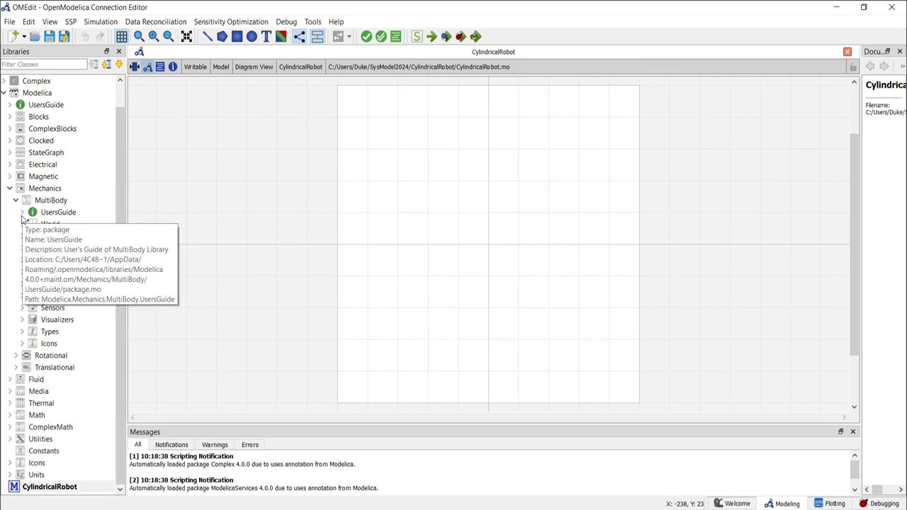
- Open the MultiBody World model and widen the documentation area to read its description
left_click(51, 227)
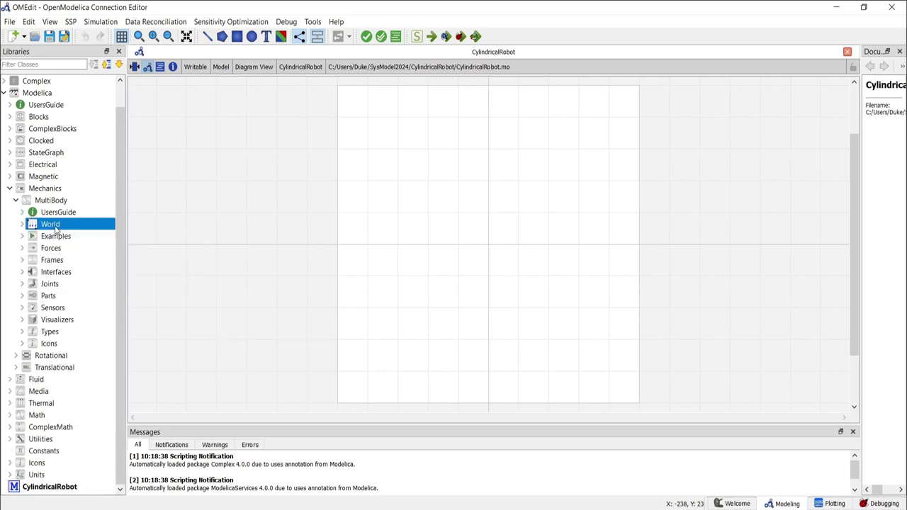
double_click(56, 228)
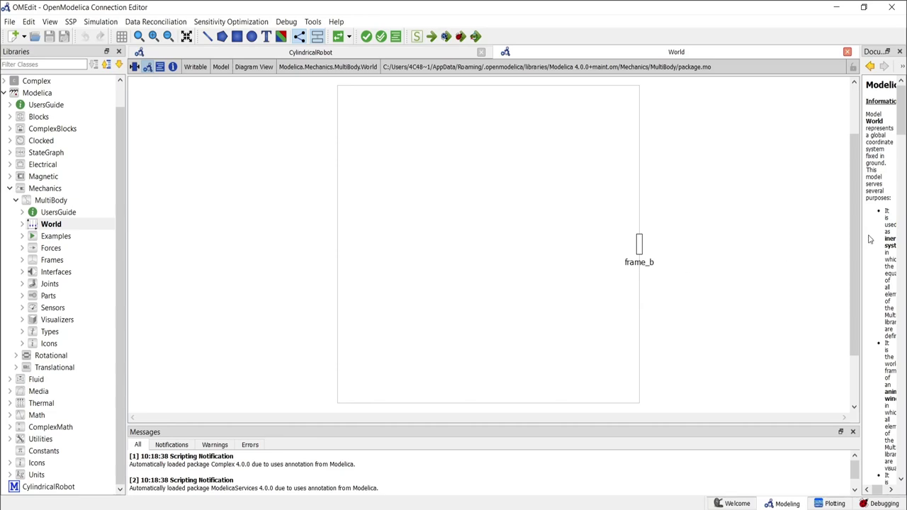
left_click_drag(859, 235, 666, 228)
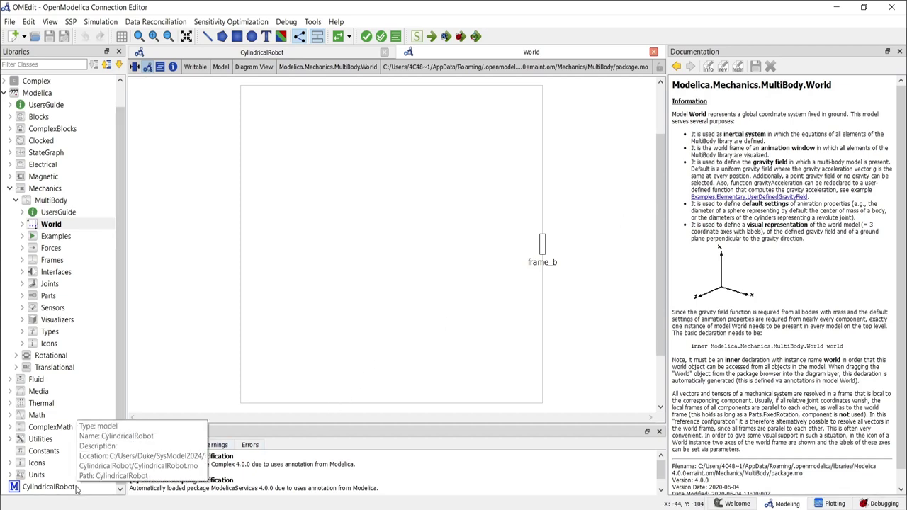
- Place a MultiBody World component named world at the center of the CylindricalRobot diagram and save the model
double_click(48, 487)
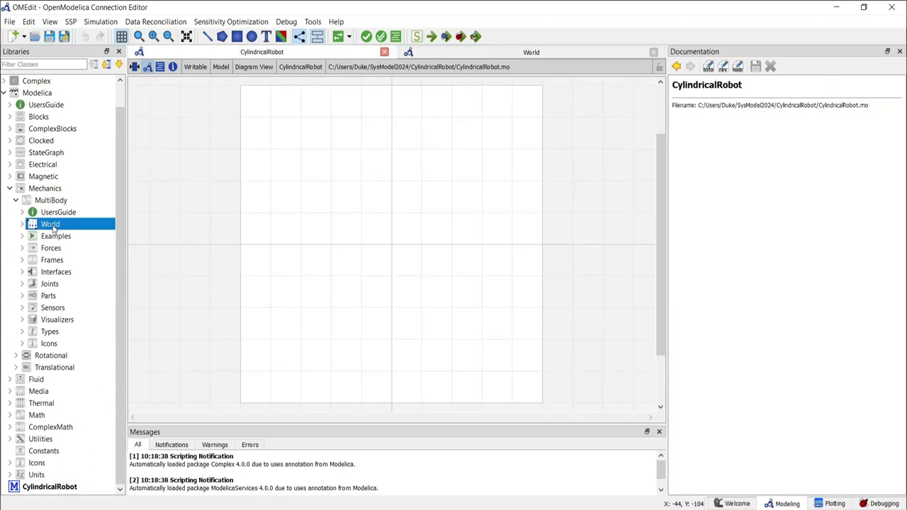
left_click_drag(51, 227, 400, 248)
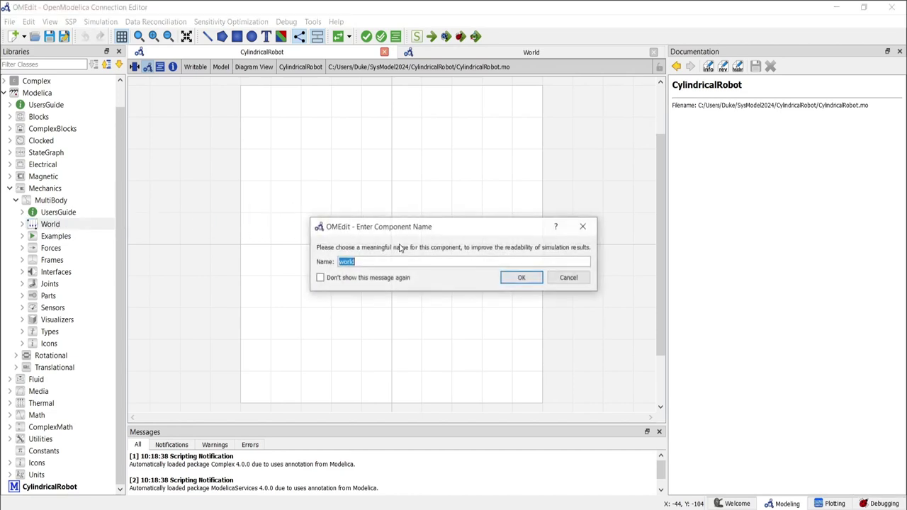
left_click(536, 281)
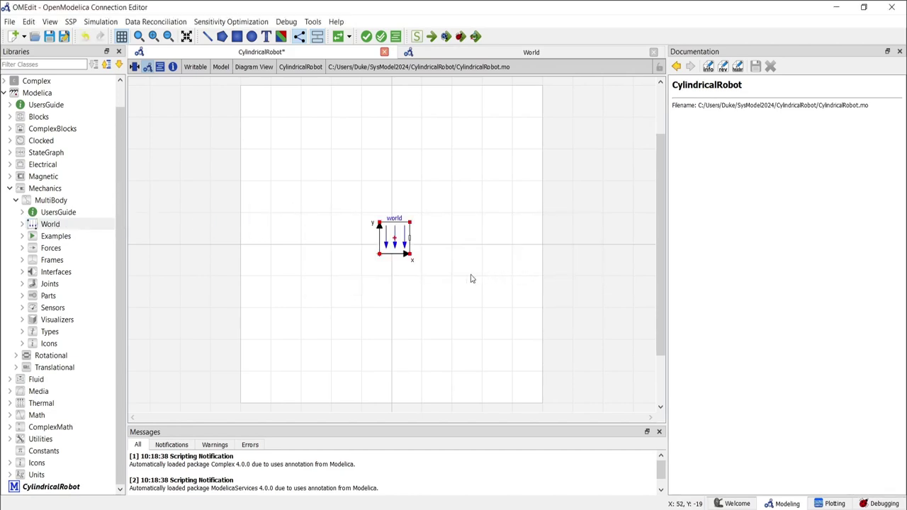
key("ctrl+s")
- Review the world component's parameters, including the gravityType and enableAnimation options and the gravity direction n, without changing them
double_click(393, 243)
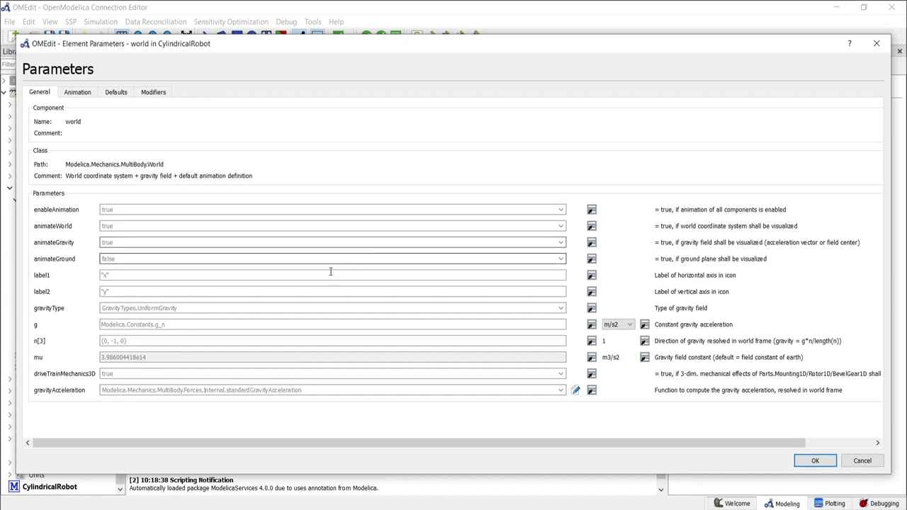
left_click(560, 309)
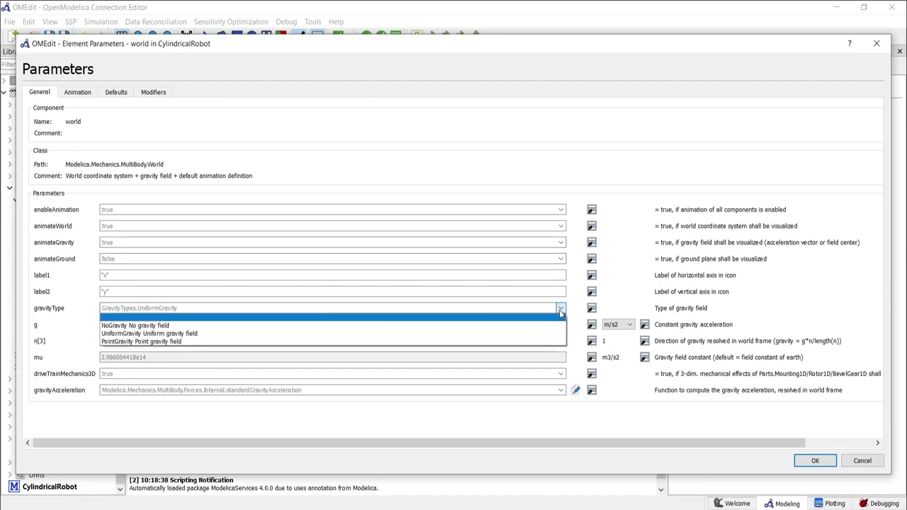
left_click(500, 332)
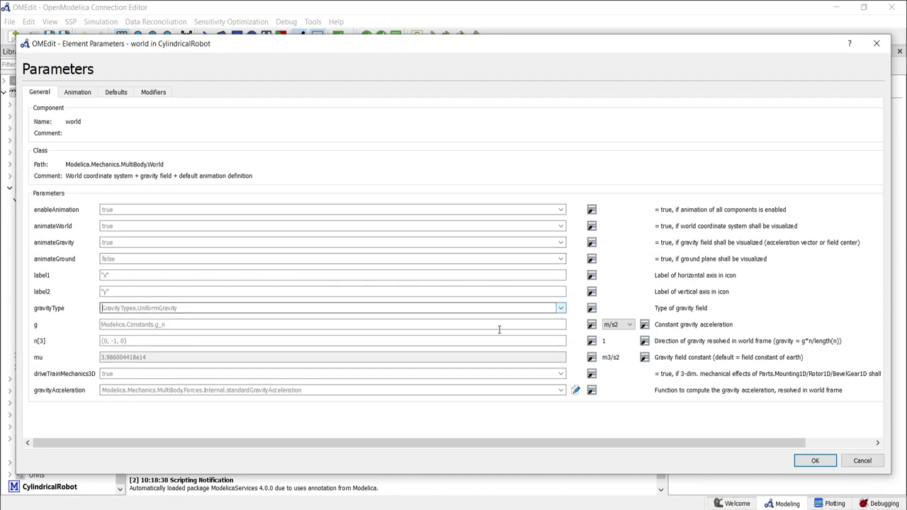
left_click(384, 342)
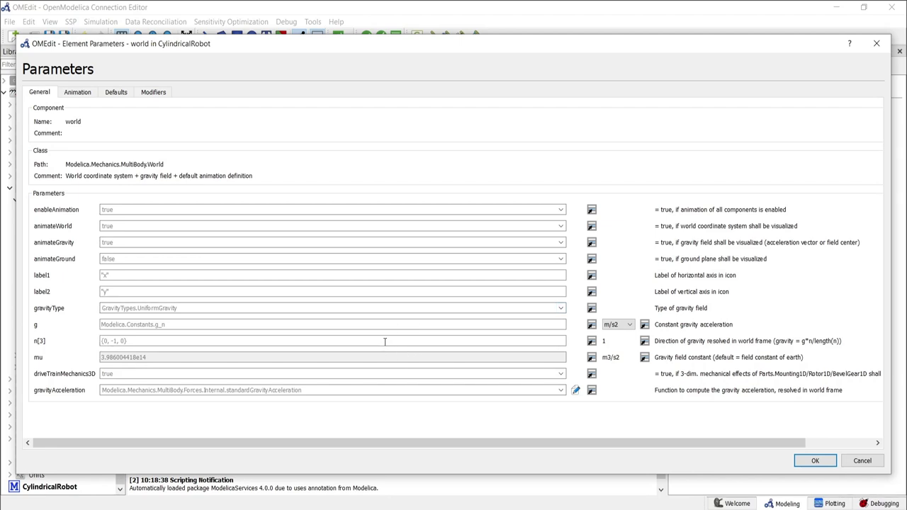
left_click(560, 210)
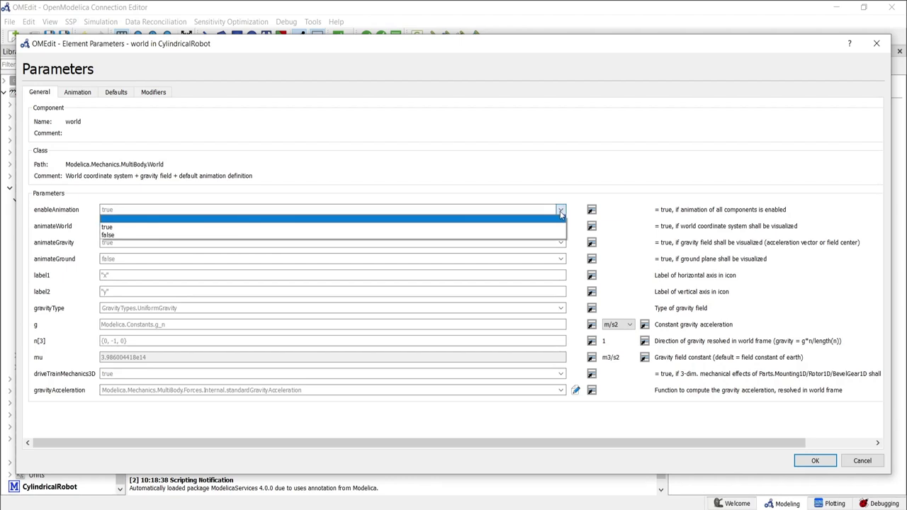
left_click(560, 210)
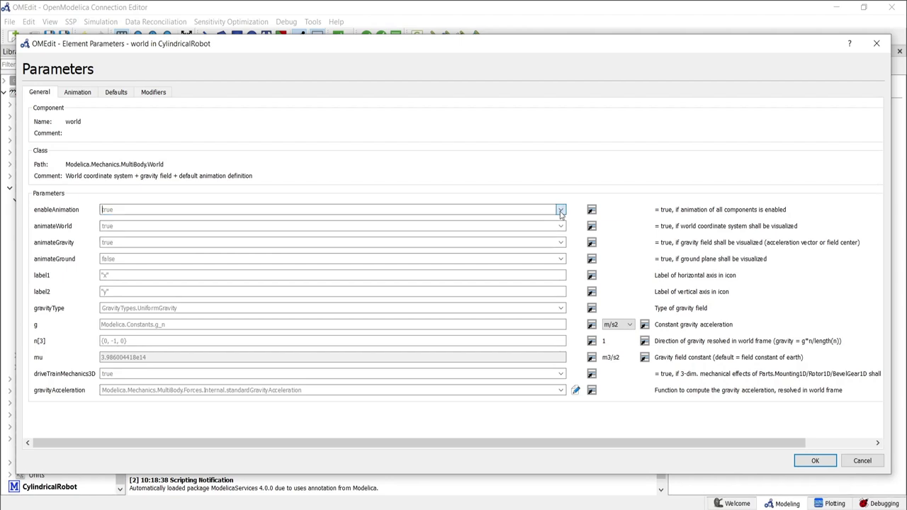
left_click(812, 460)
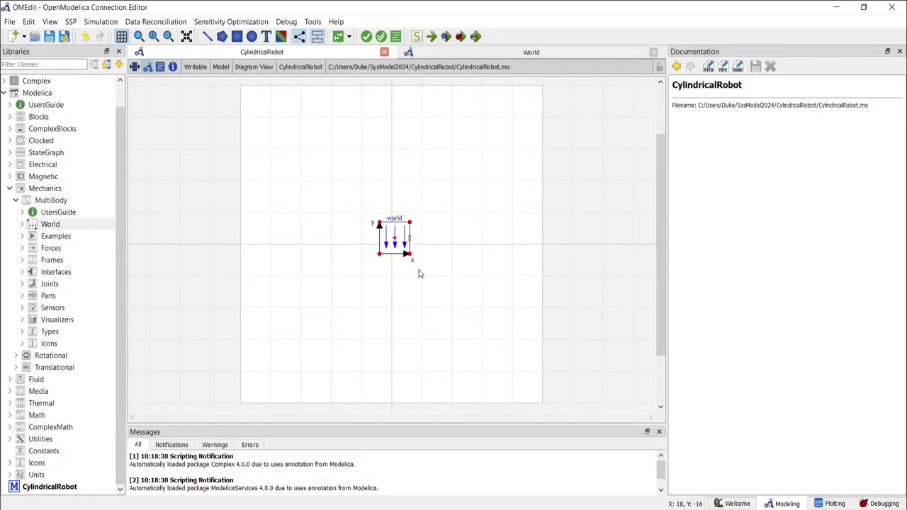
- Inspect the inner World declaration in the CylindricalRobot code and return to the diagram view
left_click(158, 68)
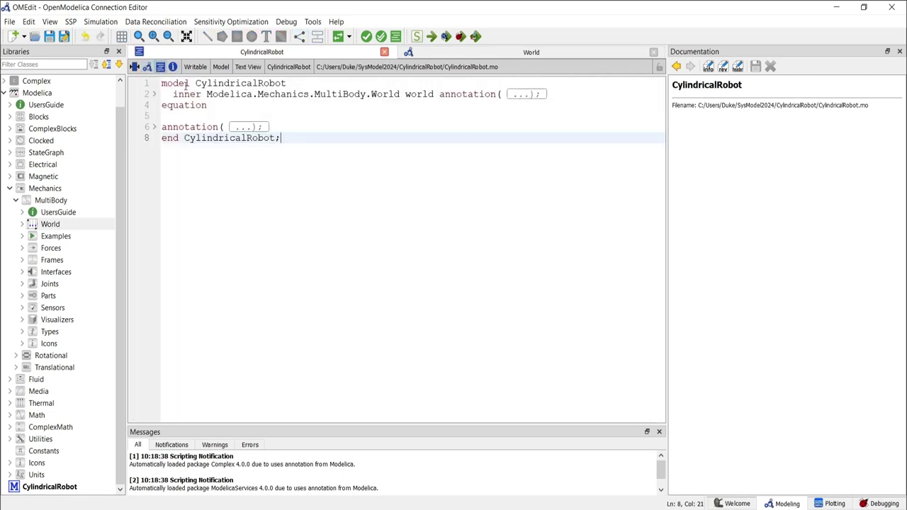
left_click_drag(174, 93, 547, 94)
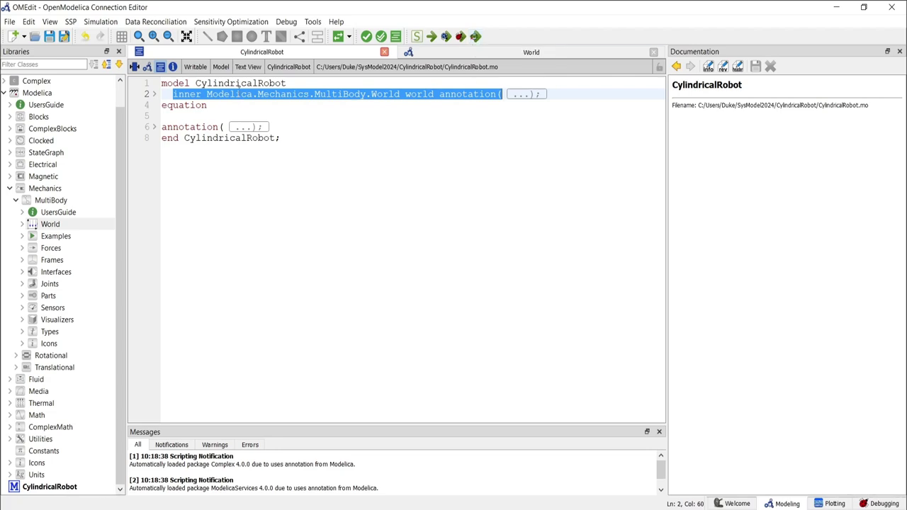
left_click(147, 67)
left_click(205, 283)
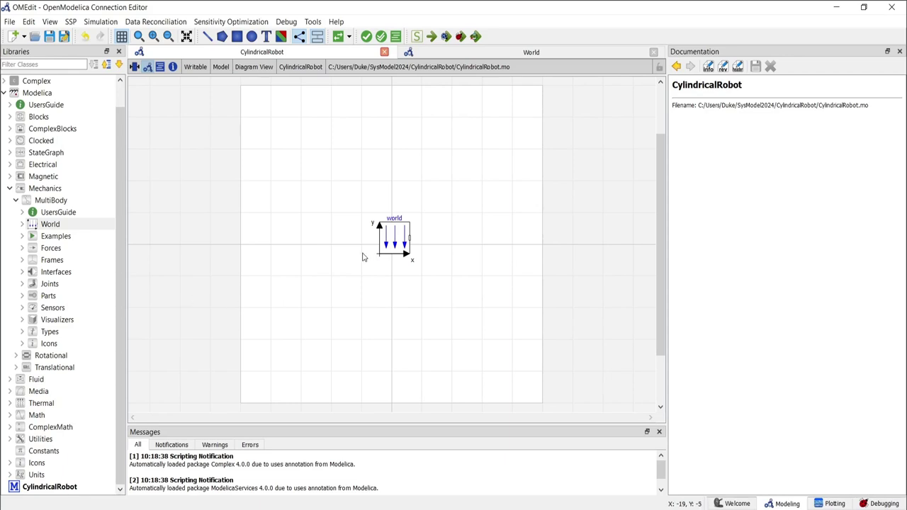
- Place a MultiBody BodyBox named bodyBox beside world, connecting the world frame to its frame_a, and save the model
left_click(22, 295)
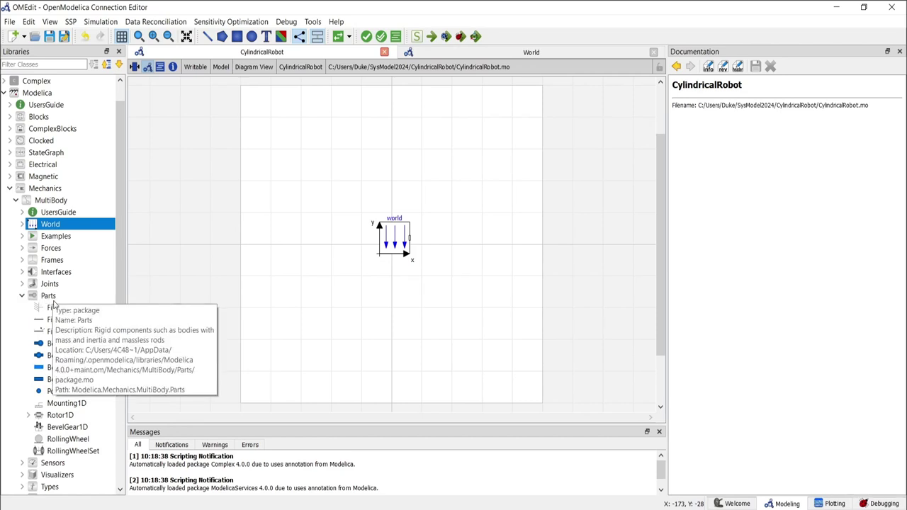
left_click(70, 366)
left_click_drag(69, 369, 454, 242)
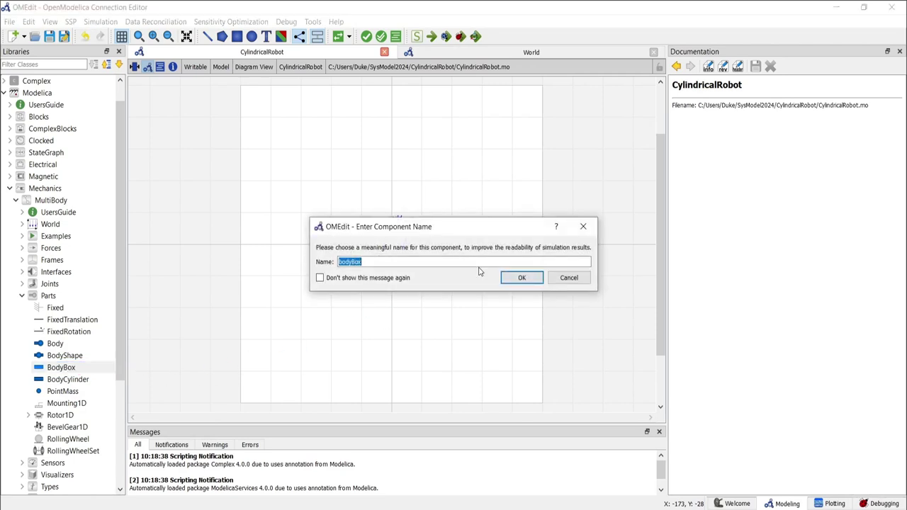
left_click(512, 277)
left_click(492, 277)
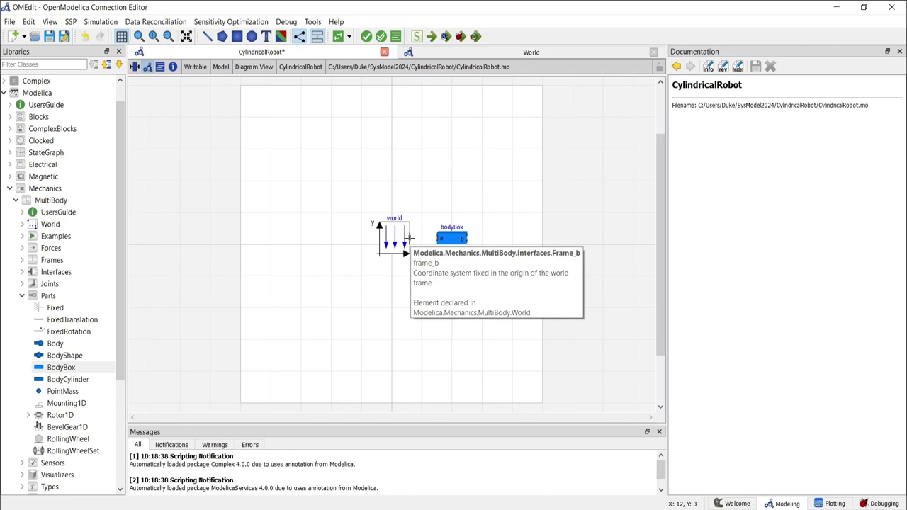
left_click_drag(409, 238, 433, 238)
key("ctrl+s")
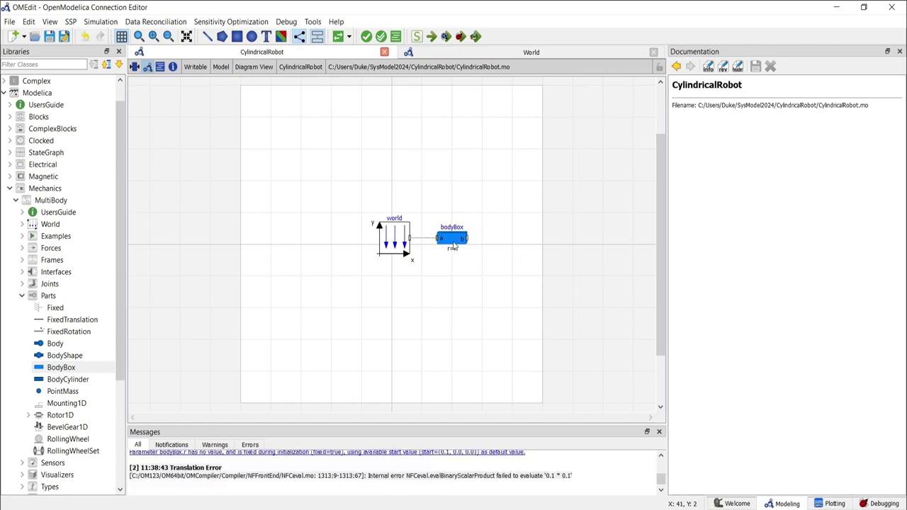
- Try to simulate CylindricalRobot with animation and examine the resulting messages
left_click(476, 37)
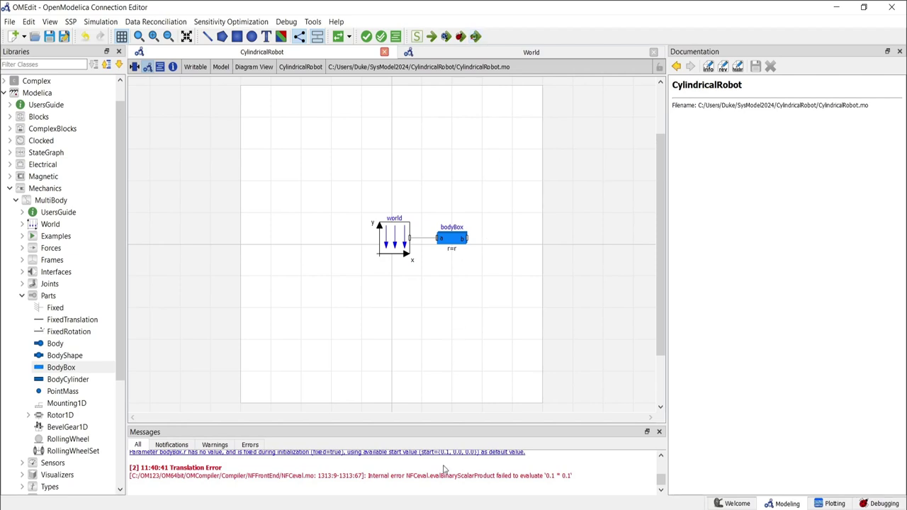
left_click_drag(578, 482, 128, 469)
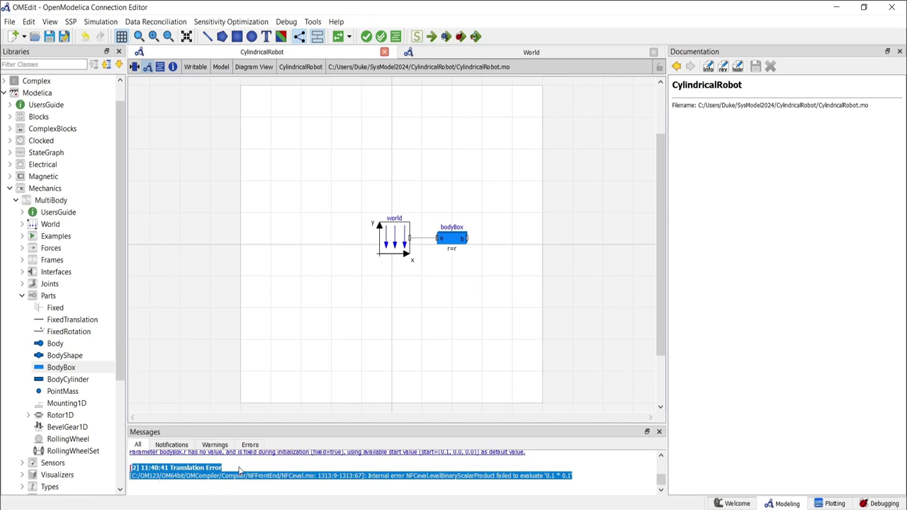
left_click(241, 471)
- Set bodyBox's r vector to {1.5, 0, 0} m and run the simulation with animation
double_click(452, 241)
left_click_drag(226, 246, 192, 238)
left_click(273, 238)
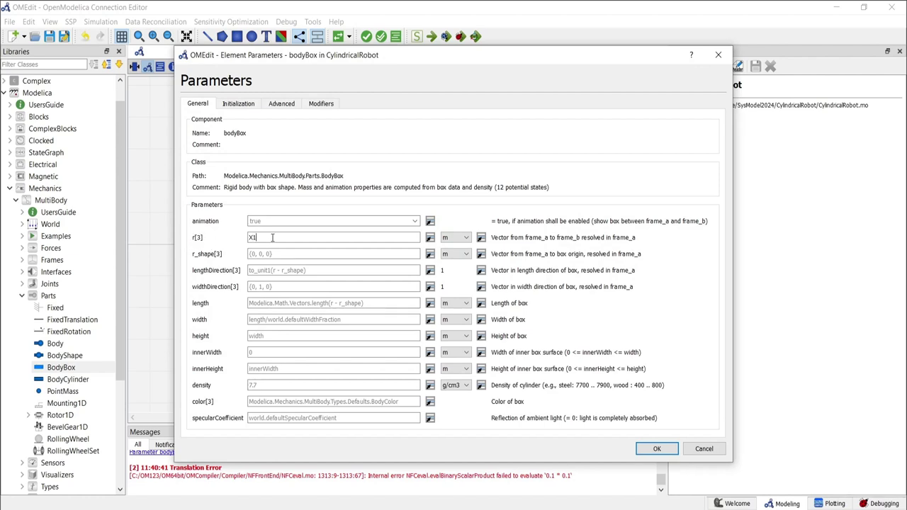
key("BackSpace")
key("BackSpace")
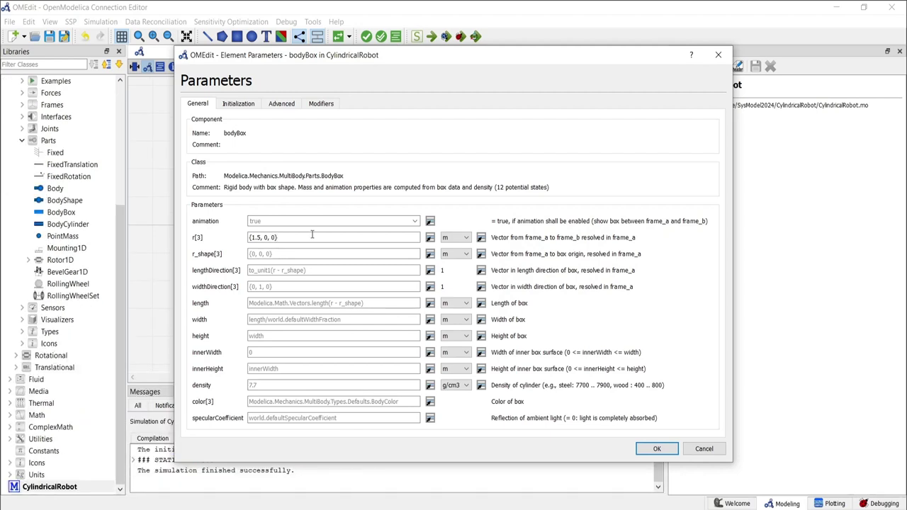
left_click(655, 449)
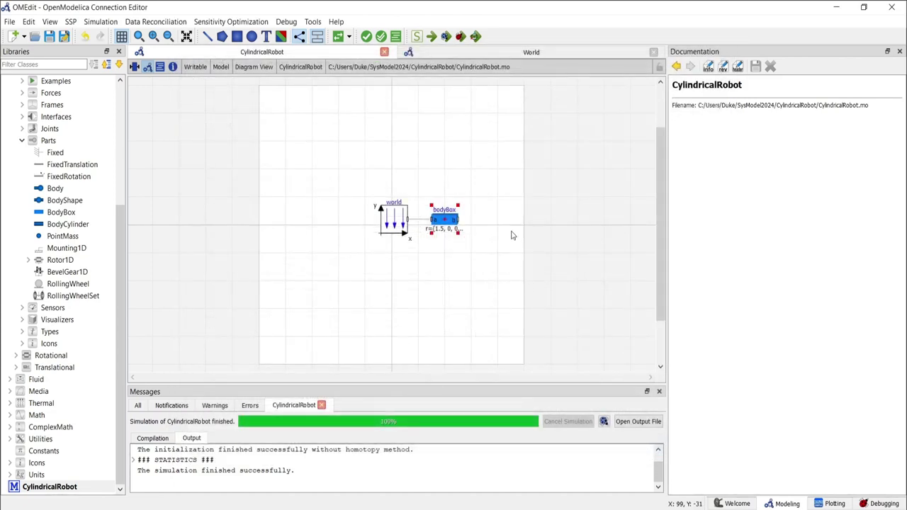
left_click(476, 37)
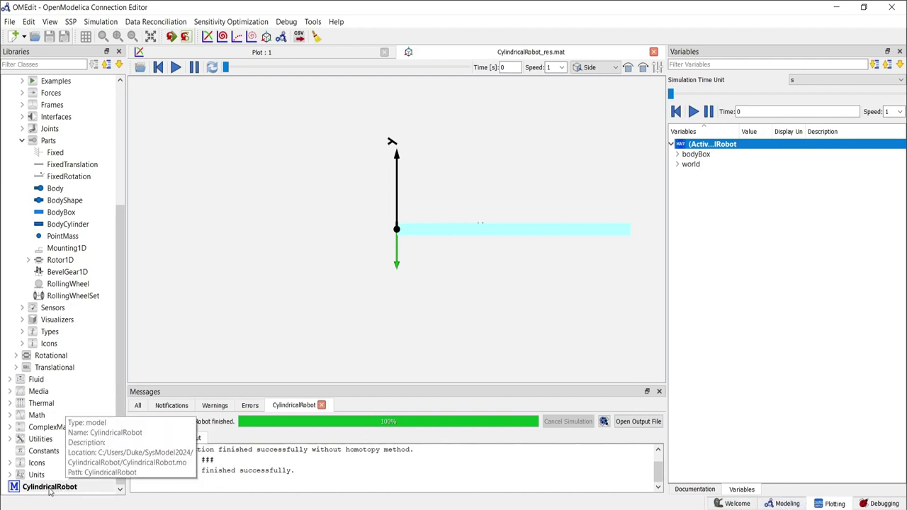
- Return to the model diagram and set bodyBox's length to 3 m, width to 3 m and height to 0.1 m
left_click(787, 504)
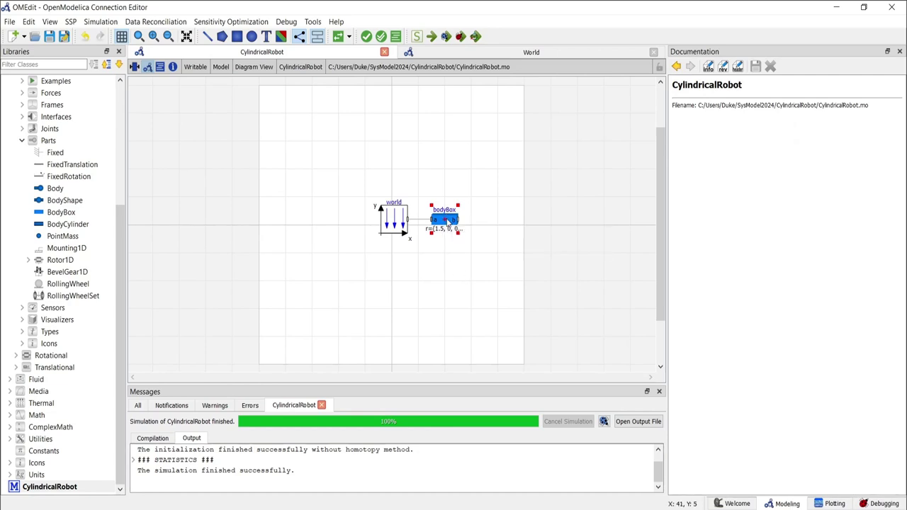
double_click(446, 220)
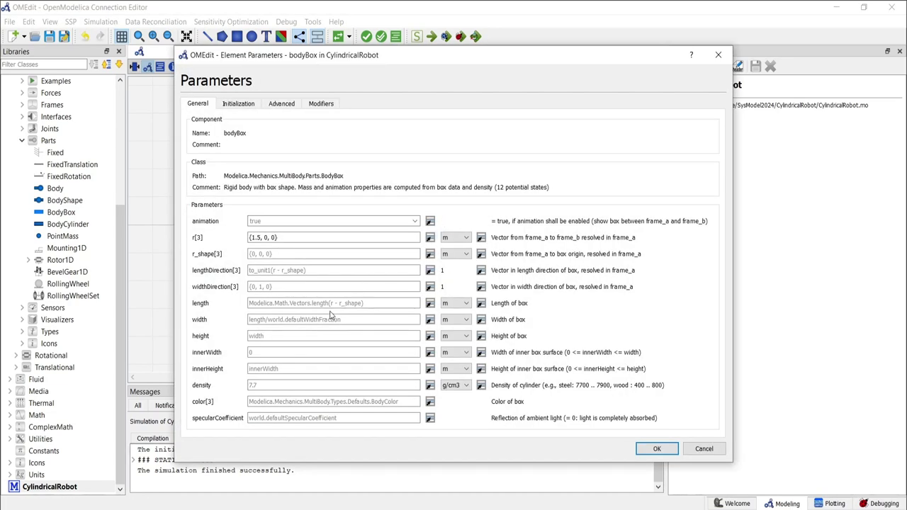
left_click(290, 305)
type("3")
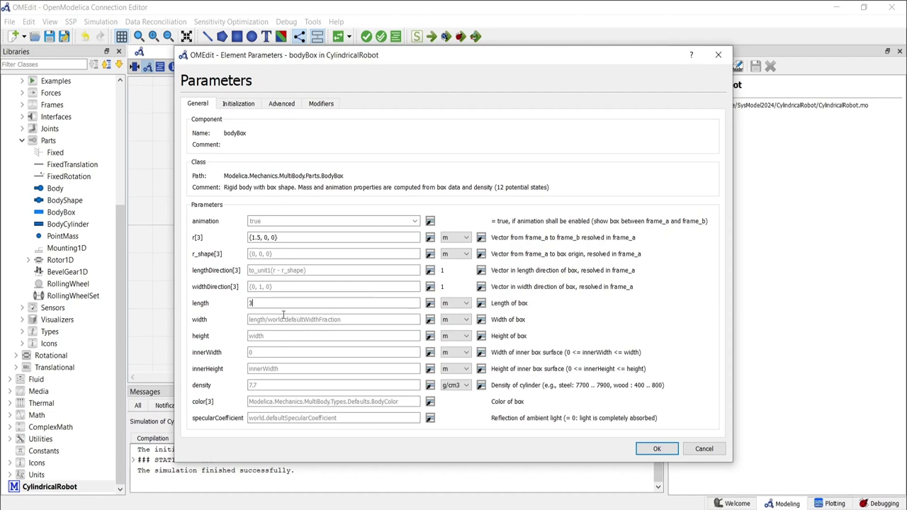
left_click(278, 319)
type("3")
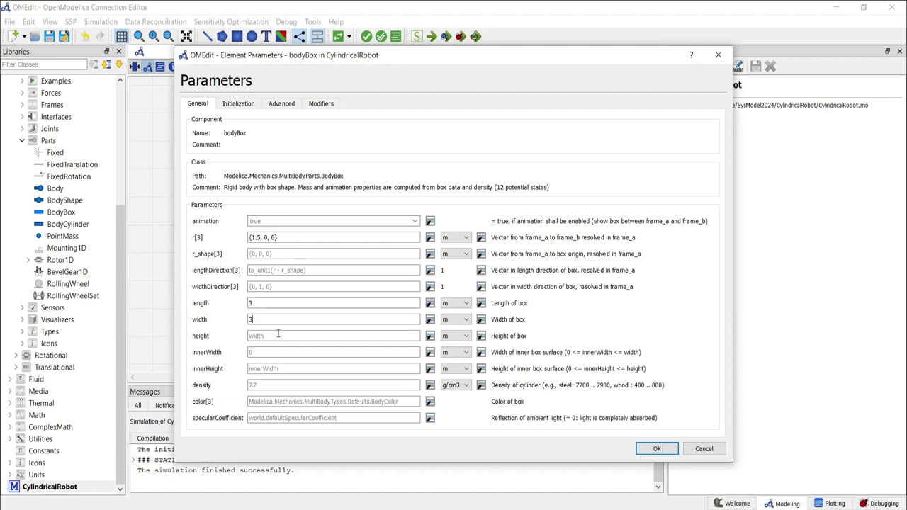
type("0.1")
left_click(656, 451)
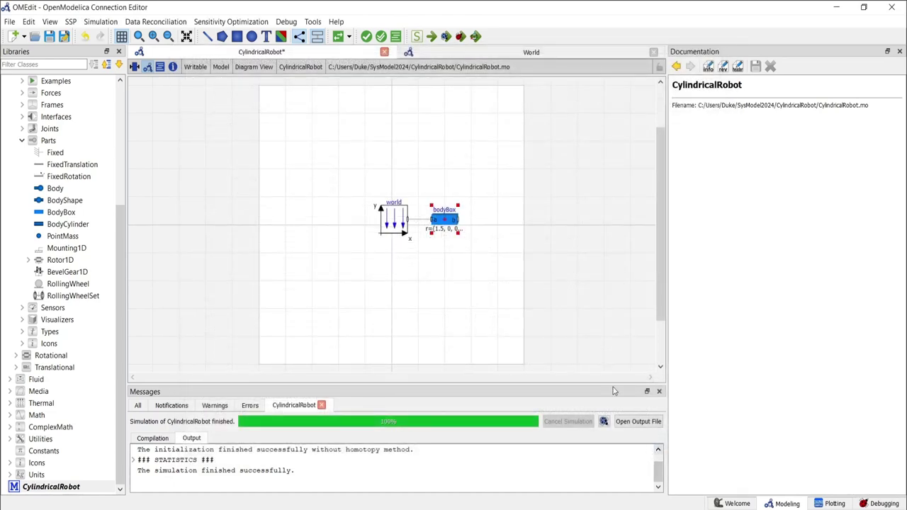
- Simulate the model with animation and inspect the resized box from different angles
left_click(477, 36)
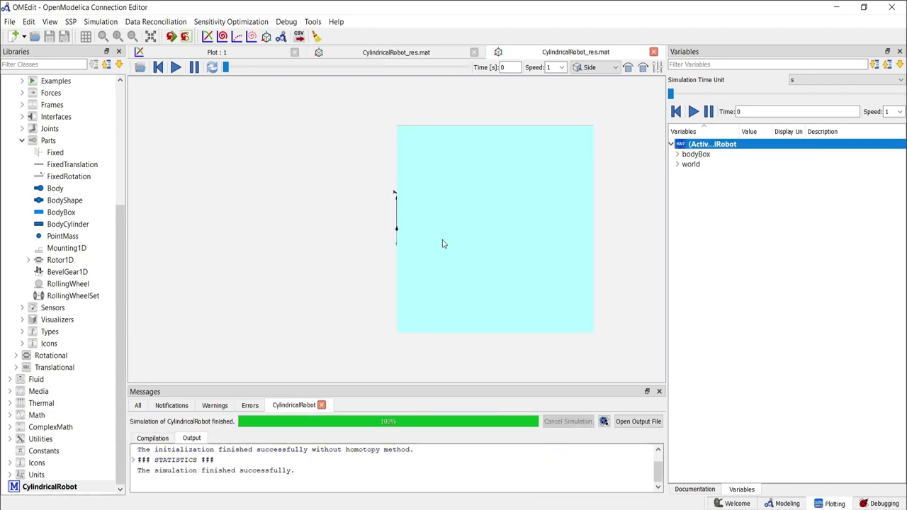
left_click_drag(446, 330, 449, 134)
left_click_drag(515, 246, 494, 286)
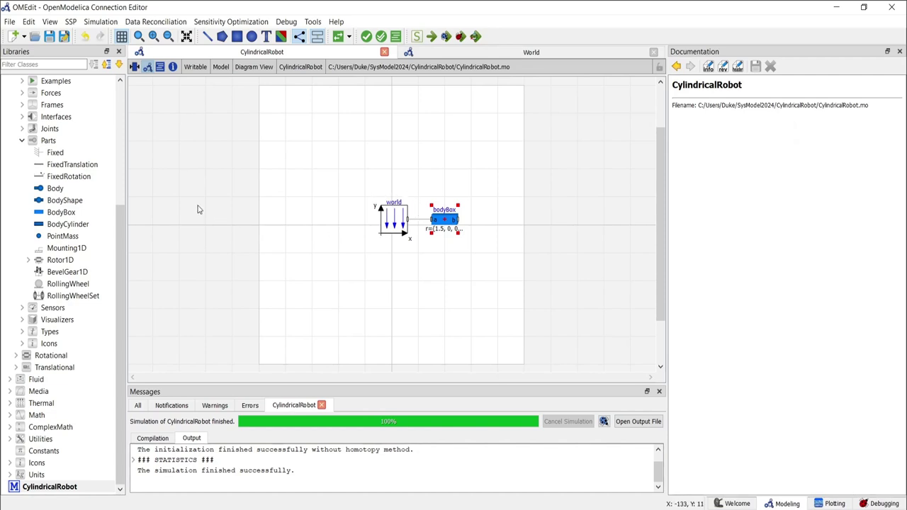
- Place a MultiBody BodyCylinder named bodyCylinder beside bodyBox in the diagram
left_click(64, 226)
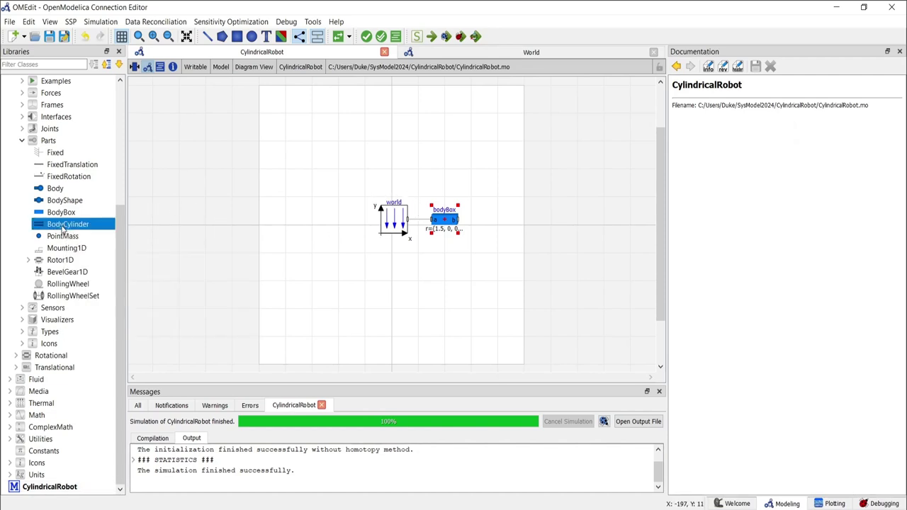
left_click_drag(64, 228, 486, 224)
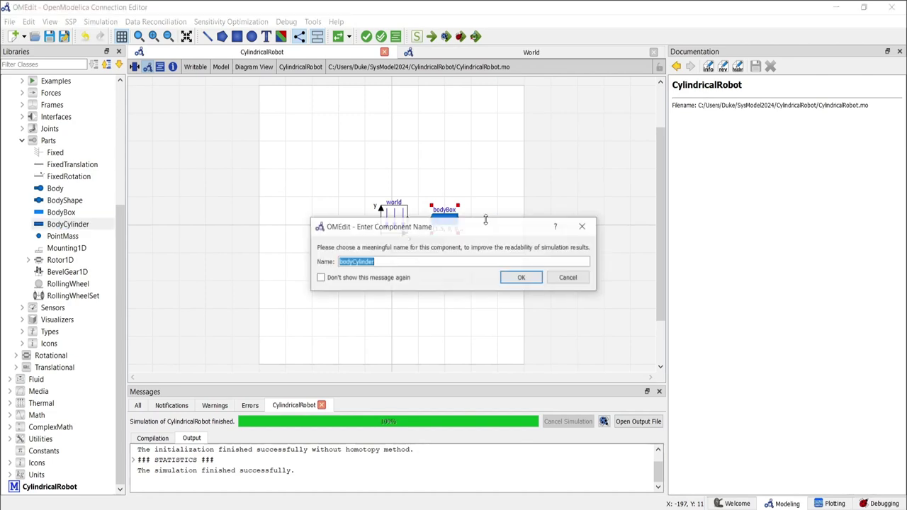
left_click(521, 279)
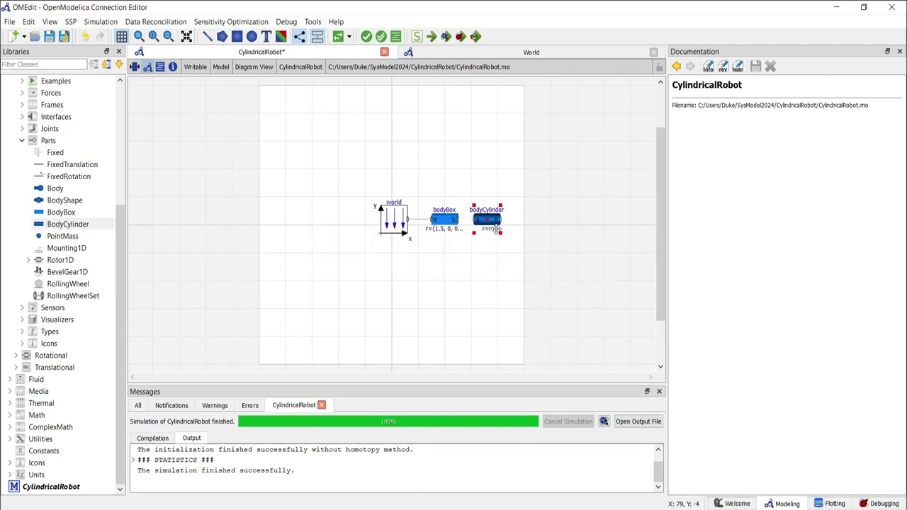
- Set bodyCylinder's r vector to {0,0,1.35} m, its length to 3 m and its diameter to 0.3 m
double_click(486, 219)
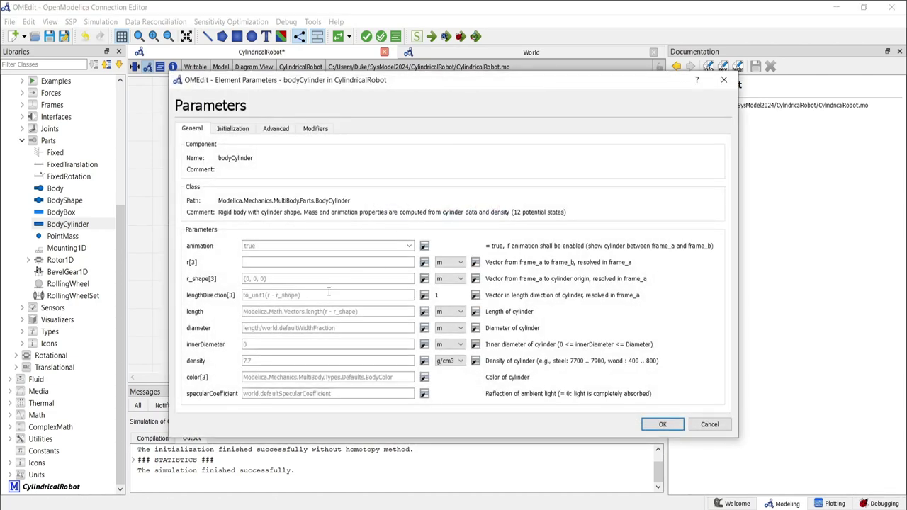
left_click(258, 262)
type("3")
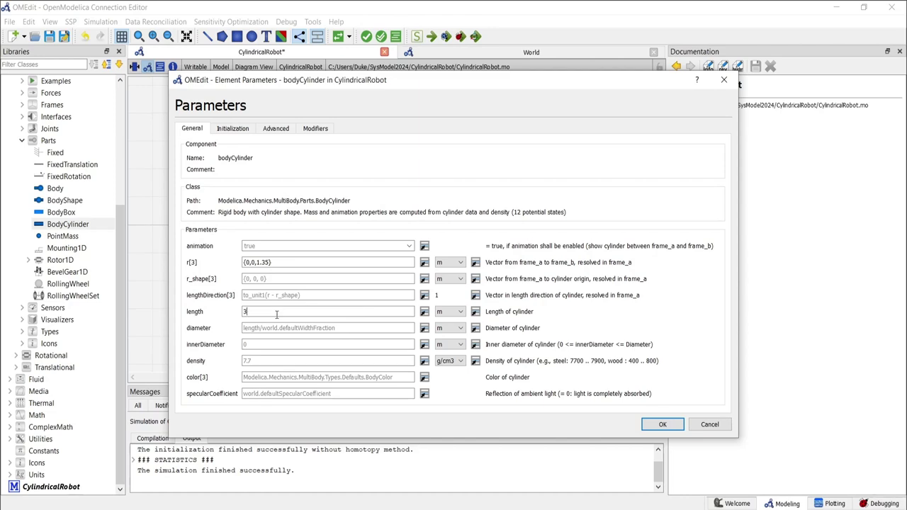
left_click(270, 328)
type("0.3")
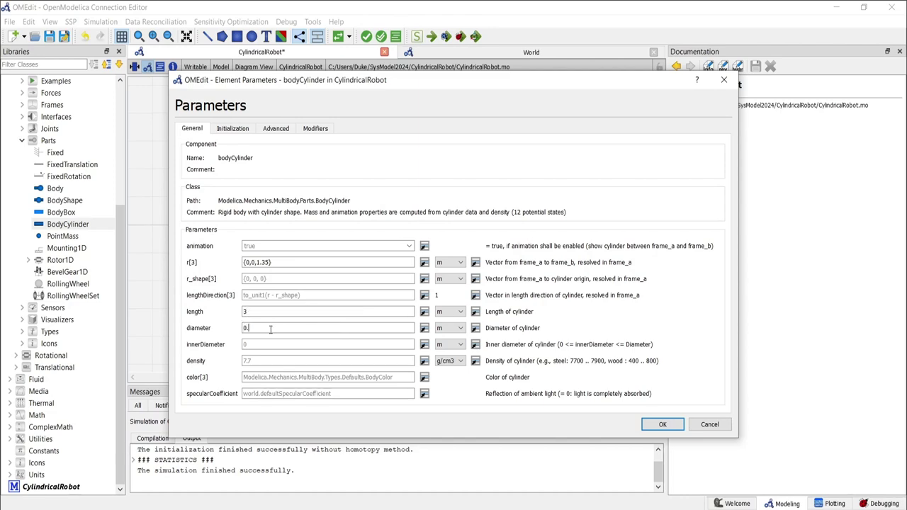
left_click(662, 424)
- Connect bodyBox's frame_b to bodyCylinder's frame_a, and simulate with animation to inspect the box and cylinder in 3D
left_click(457, 245)
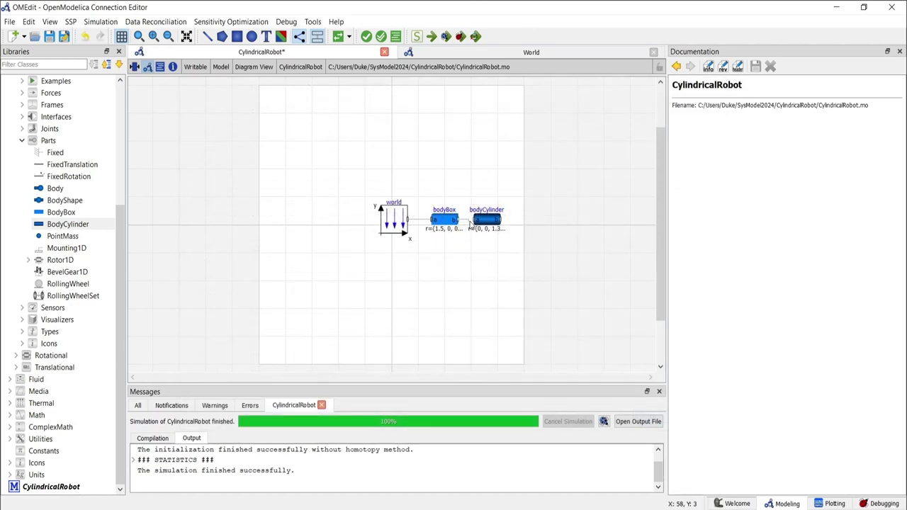
left_click(472, 220)
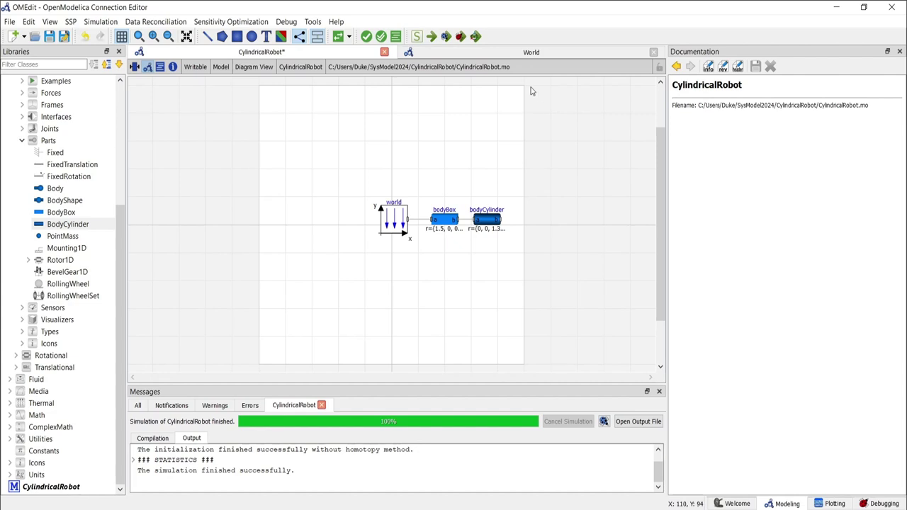
left_click(476, 36)
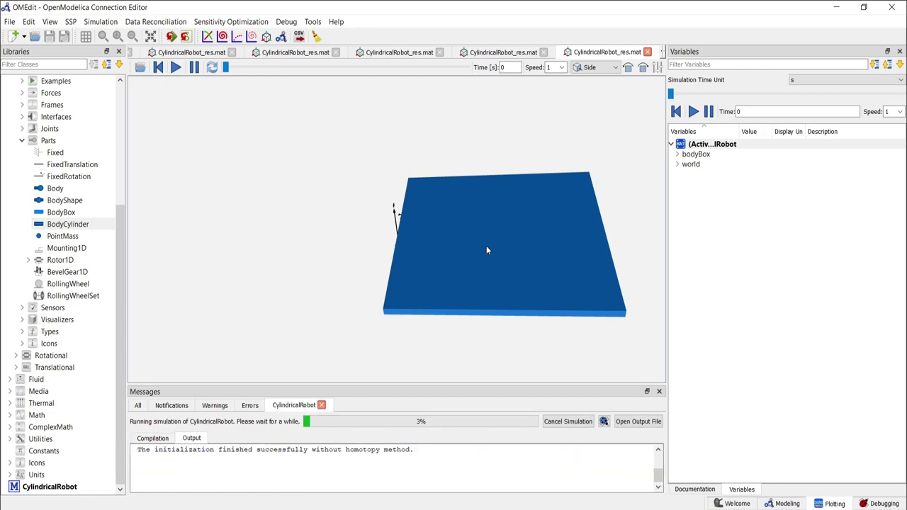
left_click_drag(493, 265, 490, 212)
left_click_drag(410, 306, 380, 208)
left_click_drag(552, 239, 459, 238)
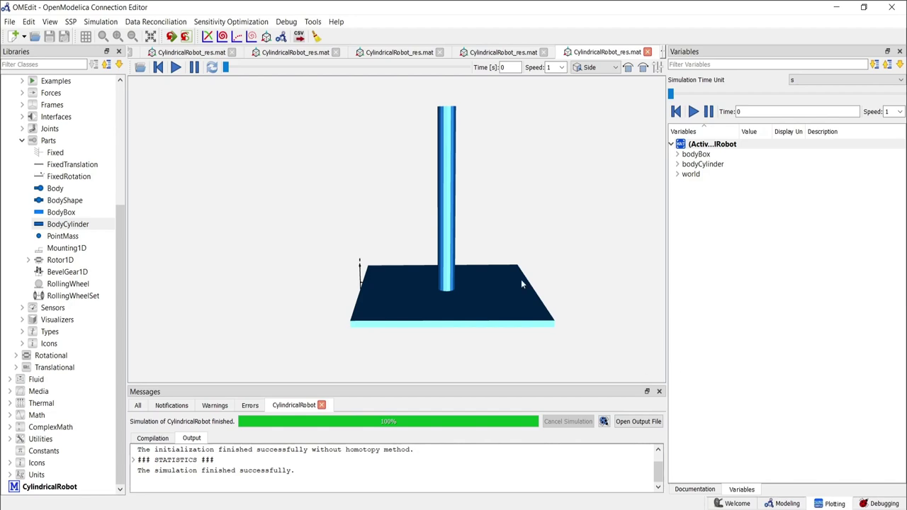
- Return to the model diagram and move world, bodyBox and bodyCylinder together toward the diagram's left edge
left_click(783, 502)
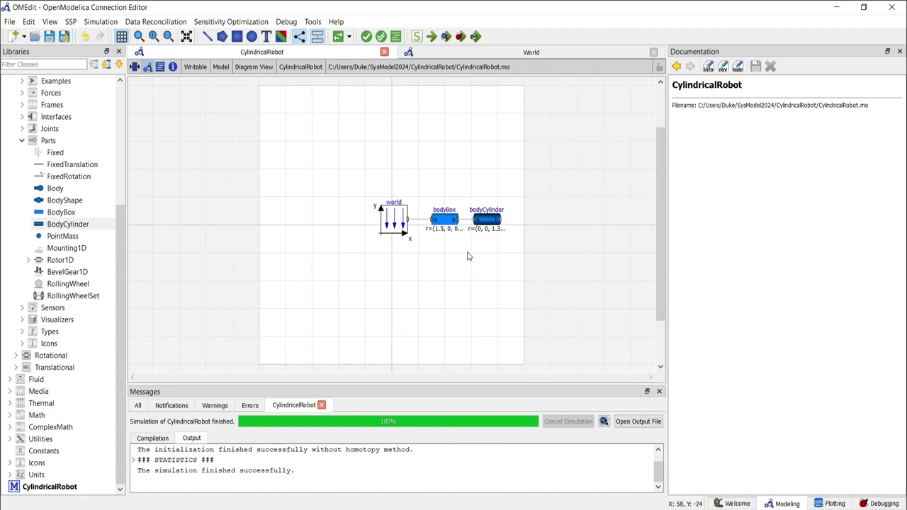
left_click_drag(386, 254, 506, 204)
left_click_drag(478, 233, 377, 234)
left_click(264, 283)
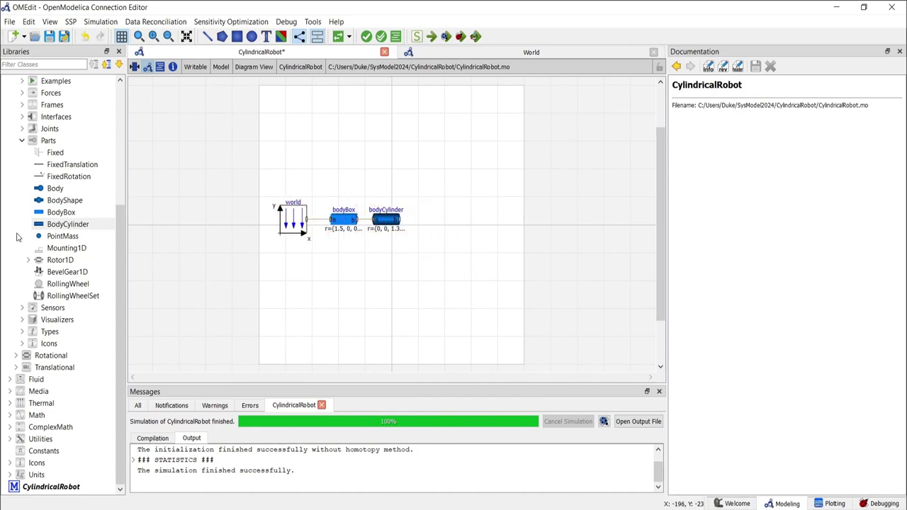
- Place a MultiBody Prismatic joint named prismatic beside bodyCylinder and connect it to bodyCylinder's frame_b
left_click(22, 129)
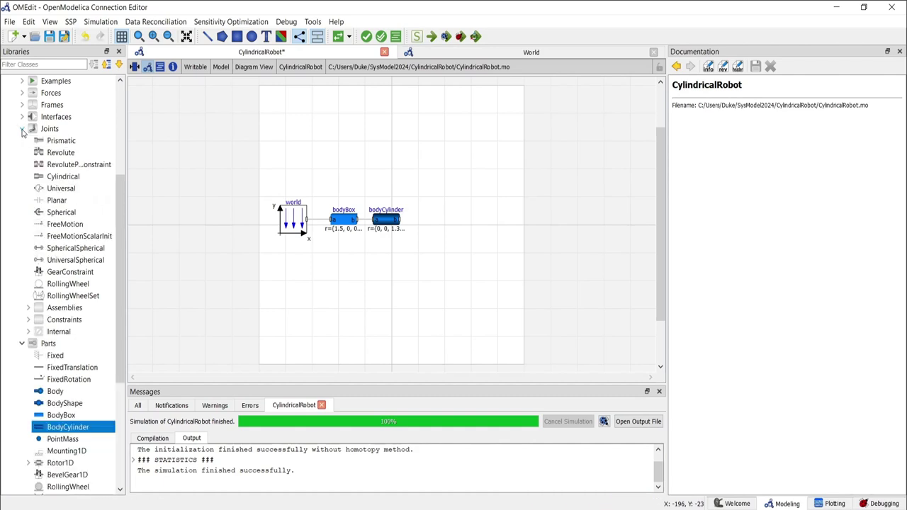
left_click(58, 143)
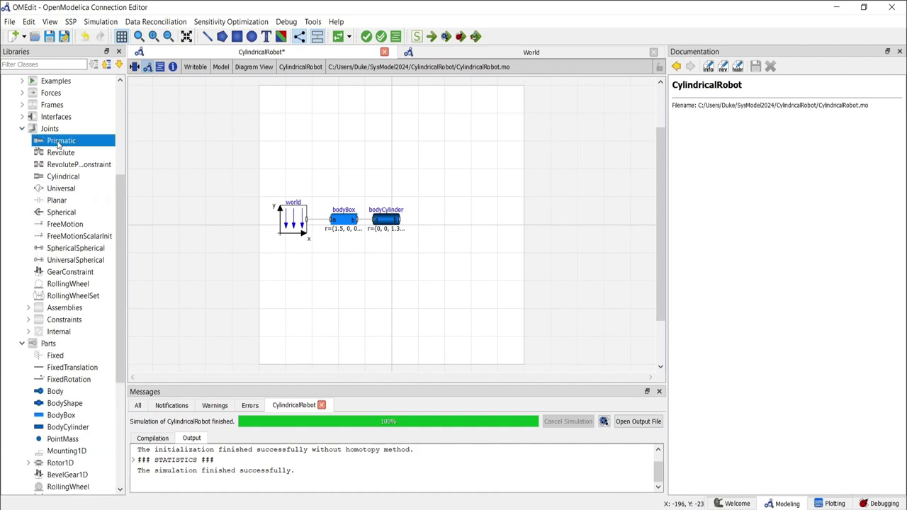
left_click_drag(58, 145, 438, 221)
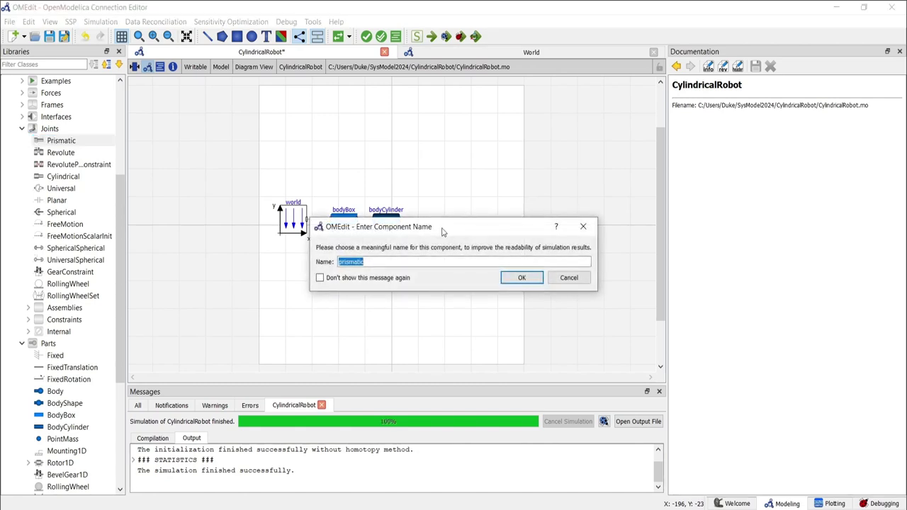
left_click(521, 277)
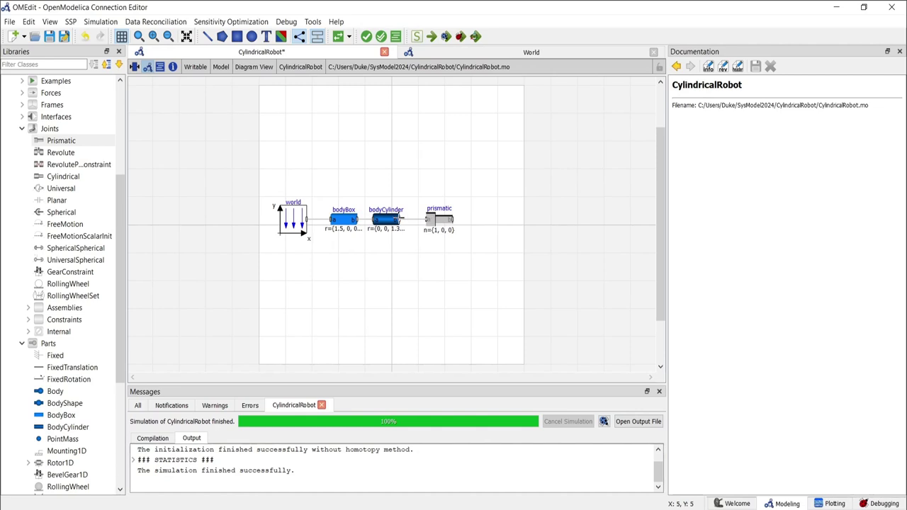
- Set the prismatic joint's translation axis n to {0,1,0}
double_click(439, 224)
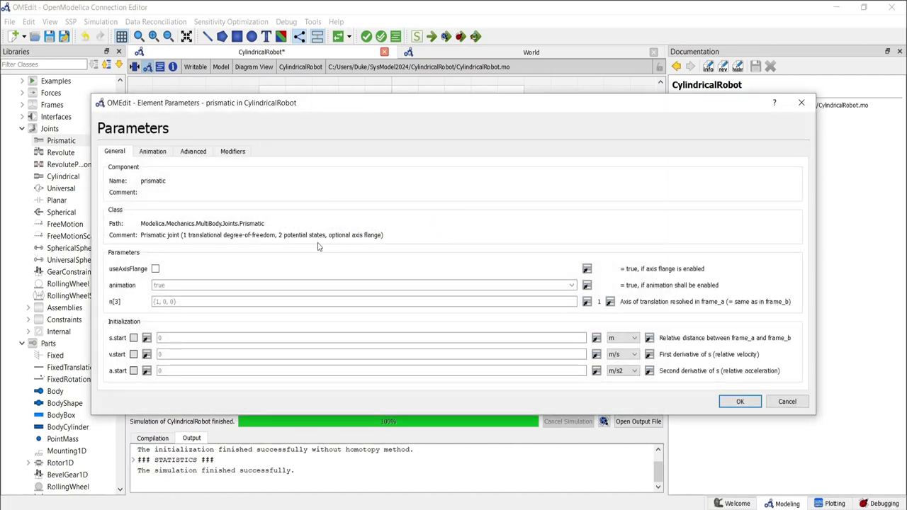
type("{0,1,0")
key("Return")
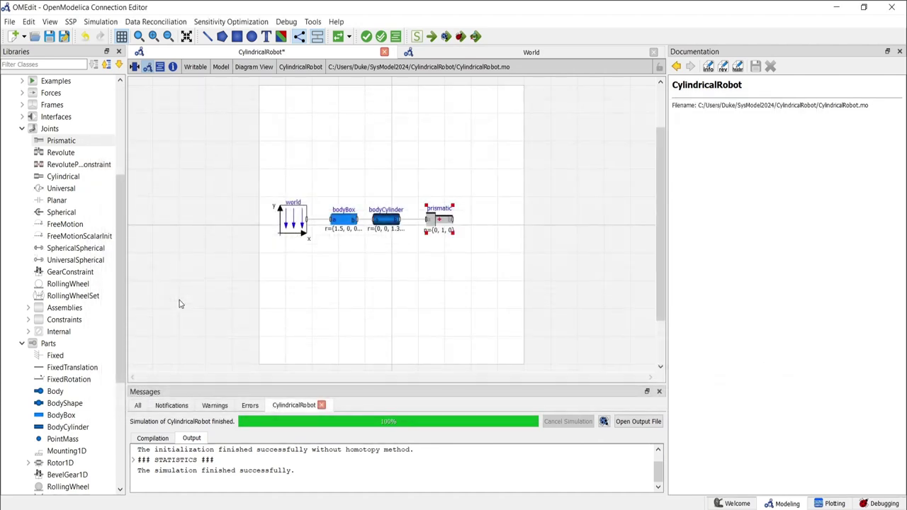
- Save the model, then place a MultiBody Revolute joint named revolute beside prismatic, connected to prismatic's frame_b
key("ctrl+s")
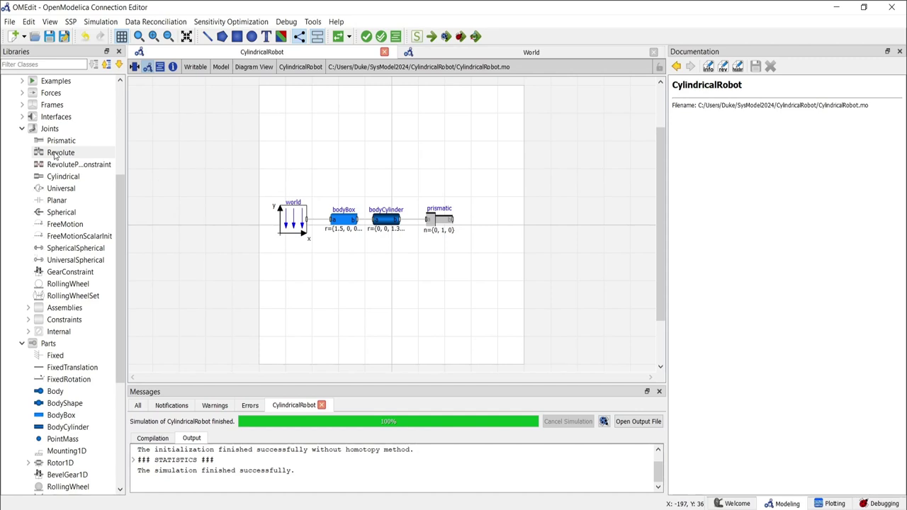
left_click_drag(56, 156, 496, 217)
left_click(506, 280)
left_click_drag(497, 216, 495, 218)
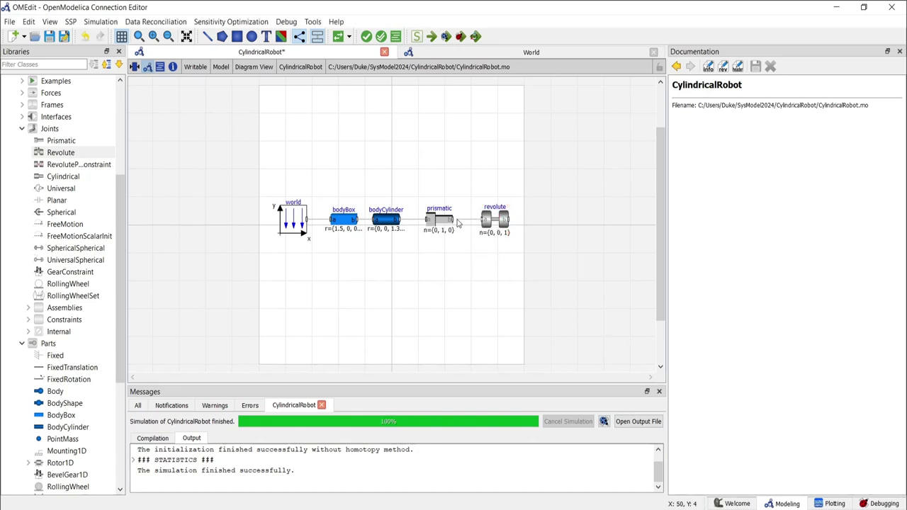
- Set the revolute joint's rotation axis n to {0,1,0}
double_click(494, 221)
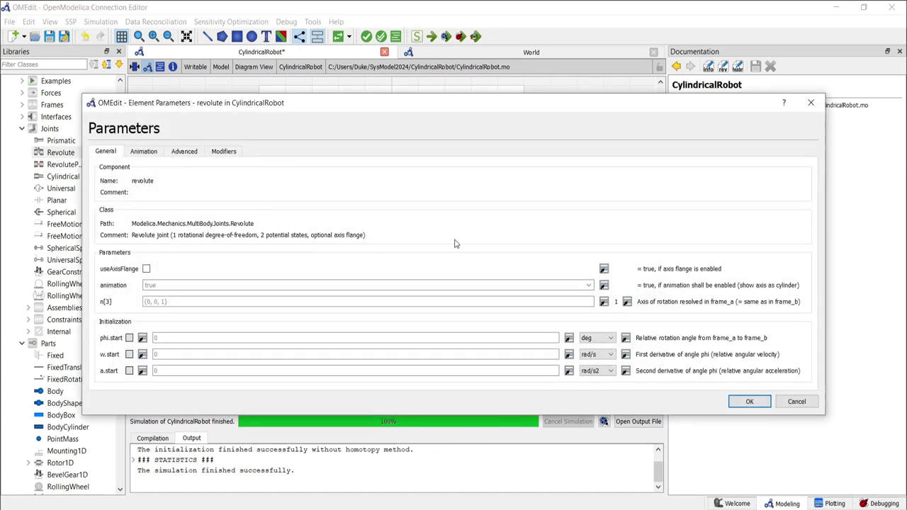
left_click(223, 301)
type("{")
key("BackSpace")
key("BackSpace")
key("BackSpace")
type("1,0}")
key("Return")
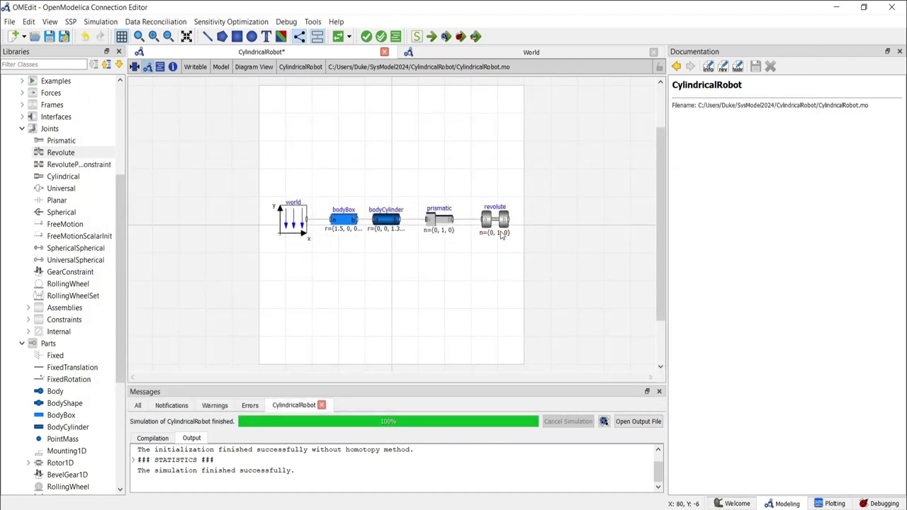
- Move revolute closer to prismatic and place a MultiBody BodyCylinder named bodyCylinder1 on its free side
left_click_drag(502, 222, 488, 222)
left_click(465, 285)
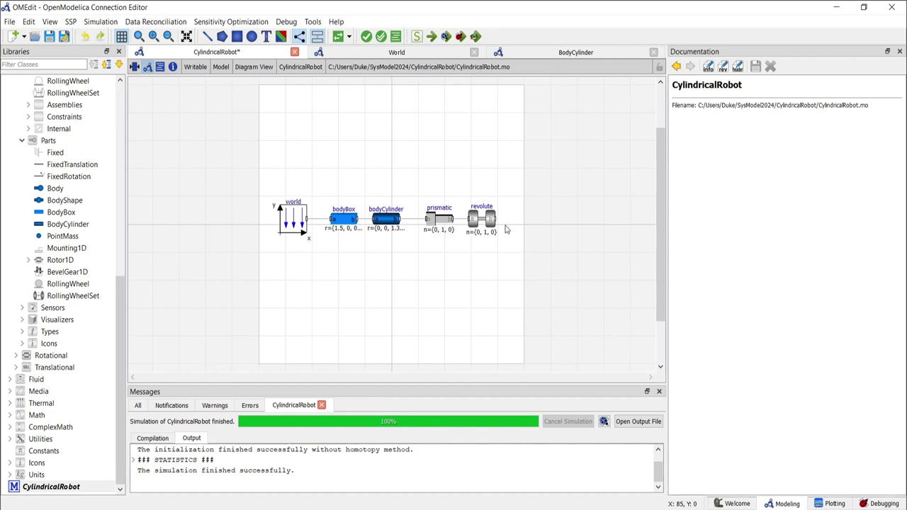
left_click_drag(65, 227, 533, 230)
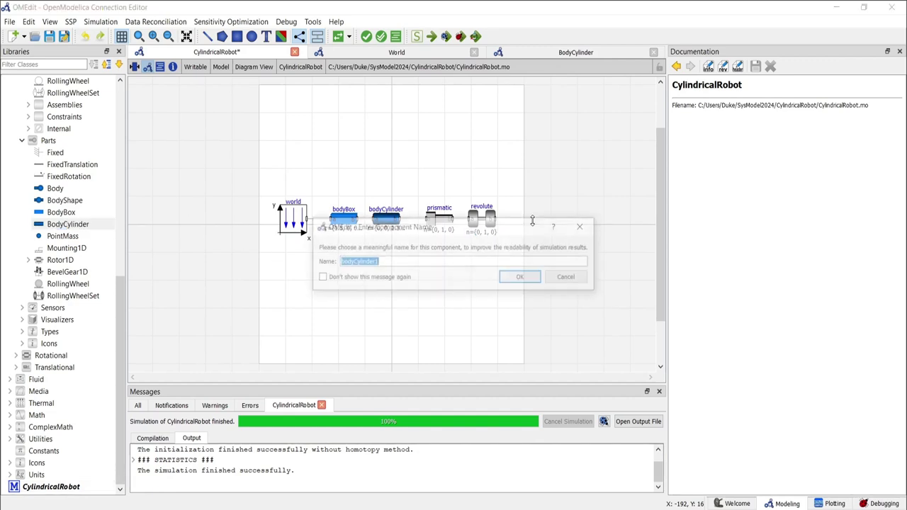
left_click(517, 277)
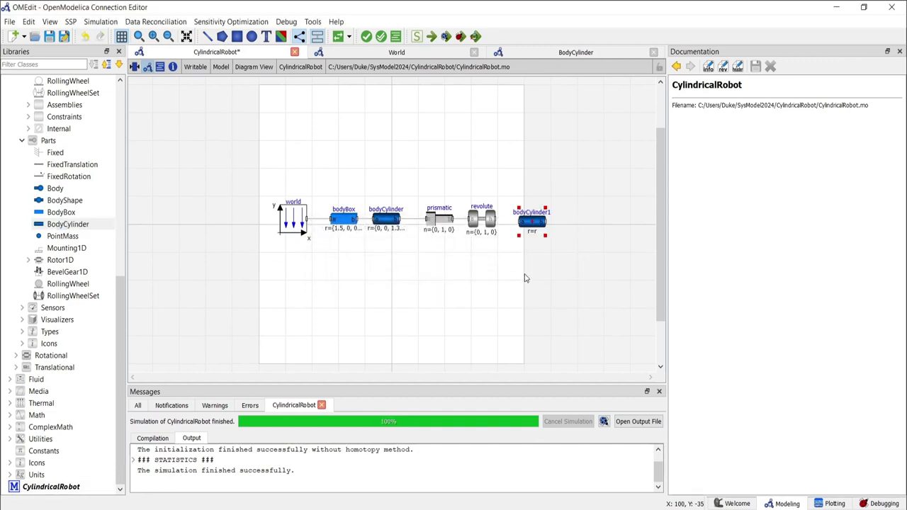
- Set bodyCylinder1's r to {0,0,0.15}, length to 0.3 m and diameter to 0.6 m, and enter its inner diameter
double_click(532, 224)
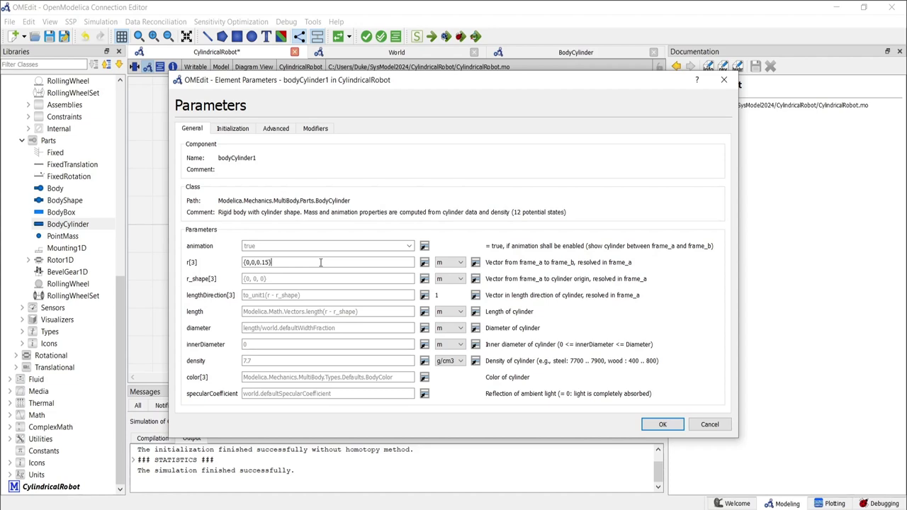
left_click(307, 312)
type("0.3")
type("0.6")
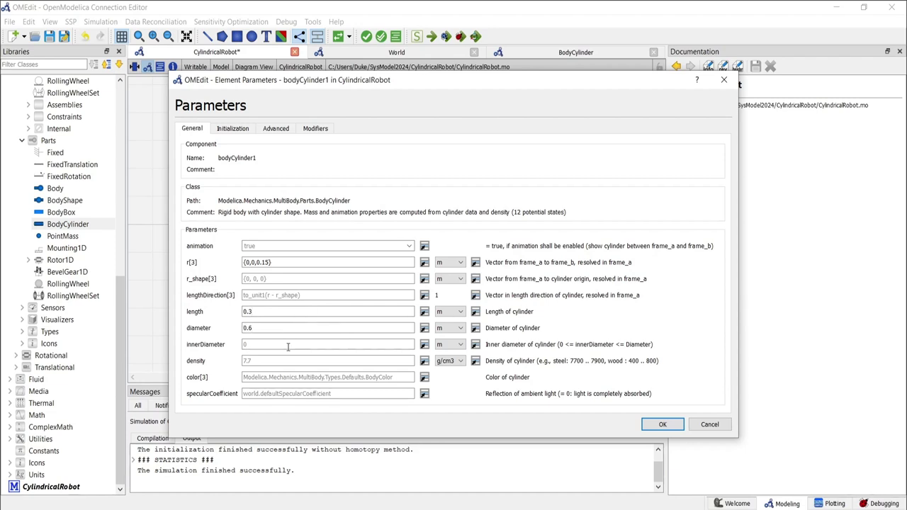
type("0")
left_click(659, 424)
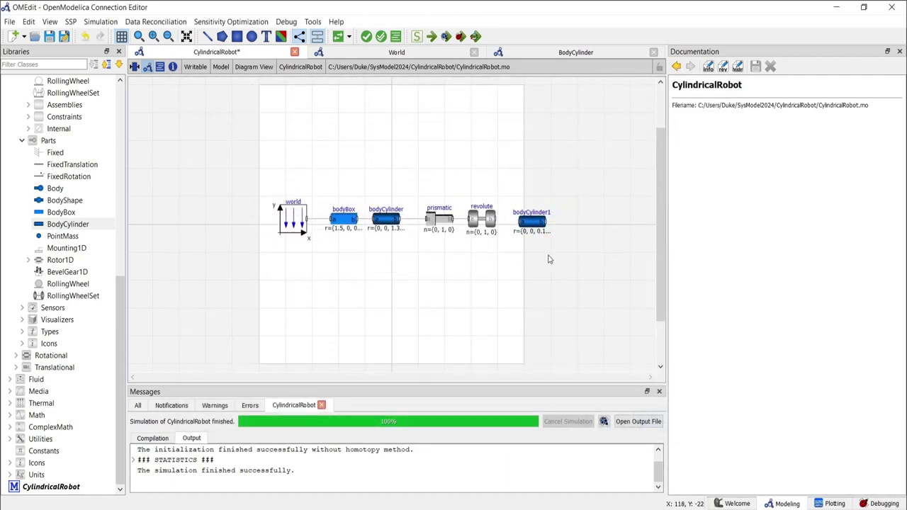
- Align bodyCylinder1 with revolute and connect them, and shift the whole component chain to fit inside the diagram area
left_click_drag(533, 222, 532, 219)
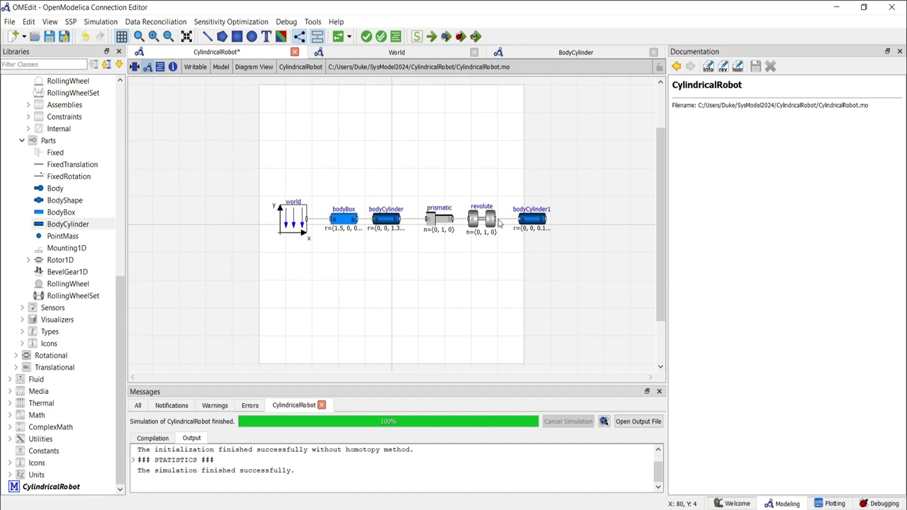
left_click_drag(284, 262, 557, 190)
left_click_drag(531, 228, 512, 229)
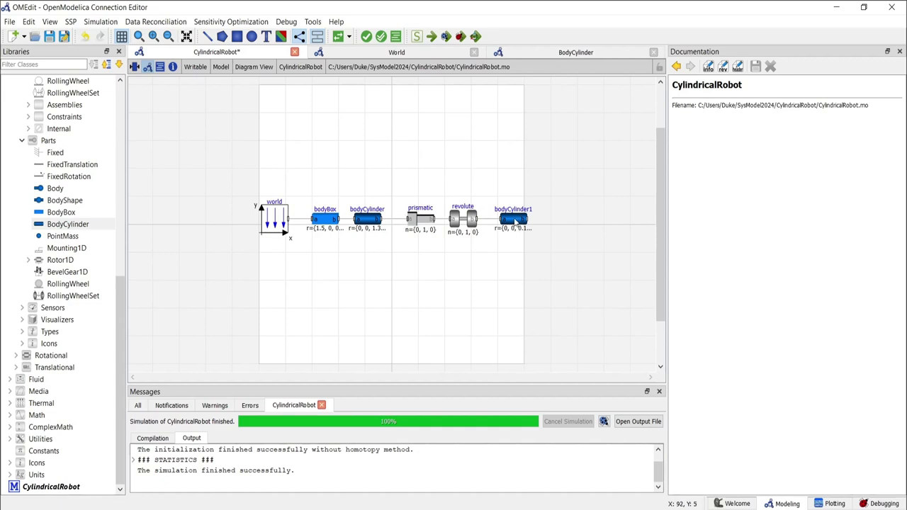
- Simulate the model with animation, and save the model with the prismatic and revolute axis flanges enabled
left_click(475, 36)
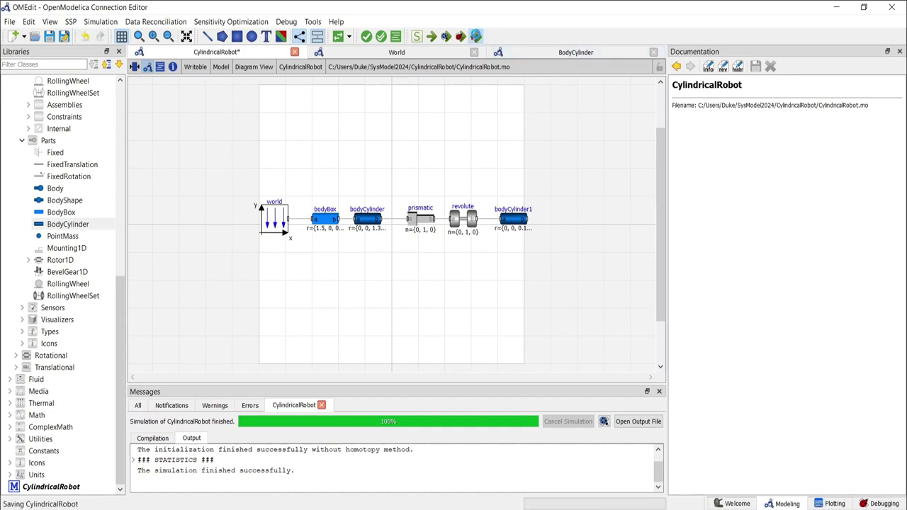
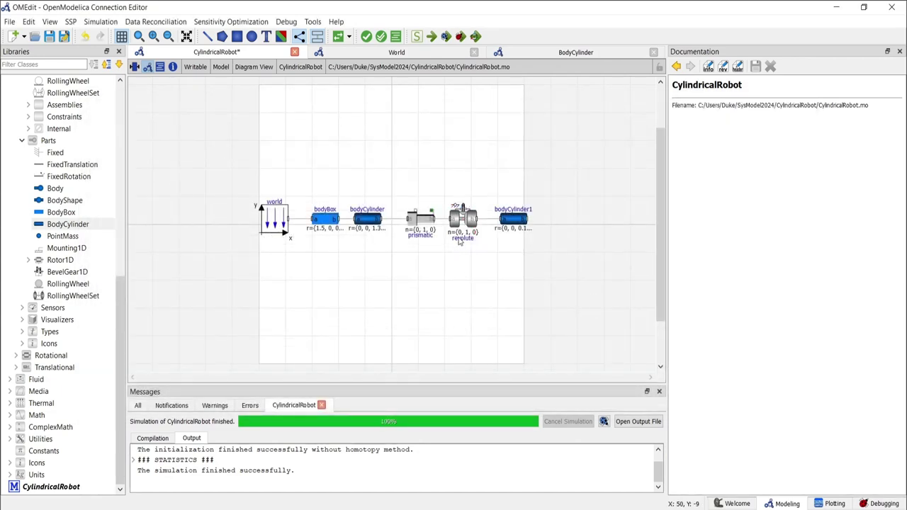
key("ctrl+s")
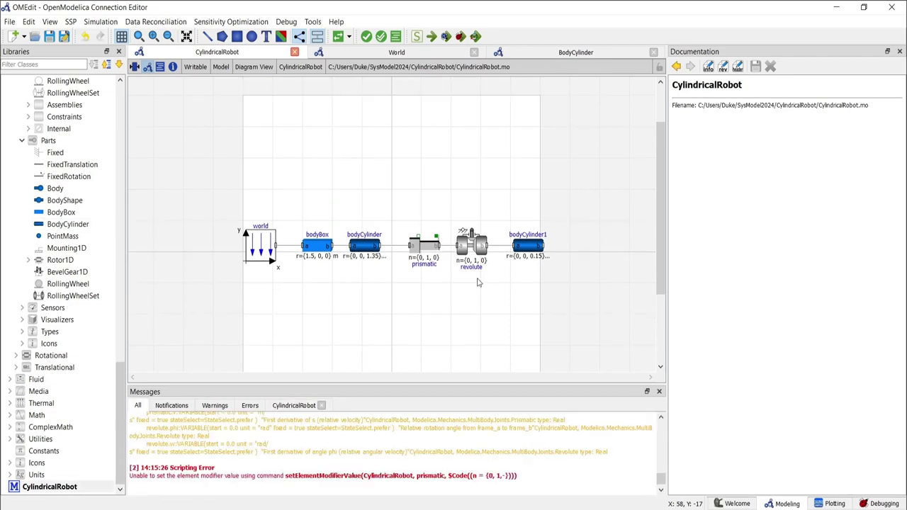
- Set the prismatic joint's translation axis n to {0,0,1}
double_click(434, 253)
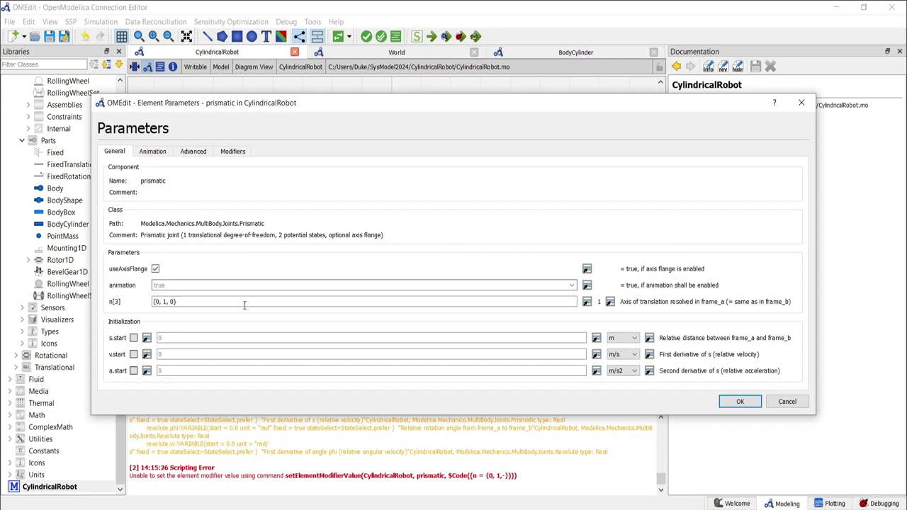
key("BackSpace")
key("BackSpace")
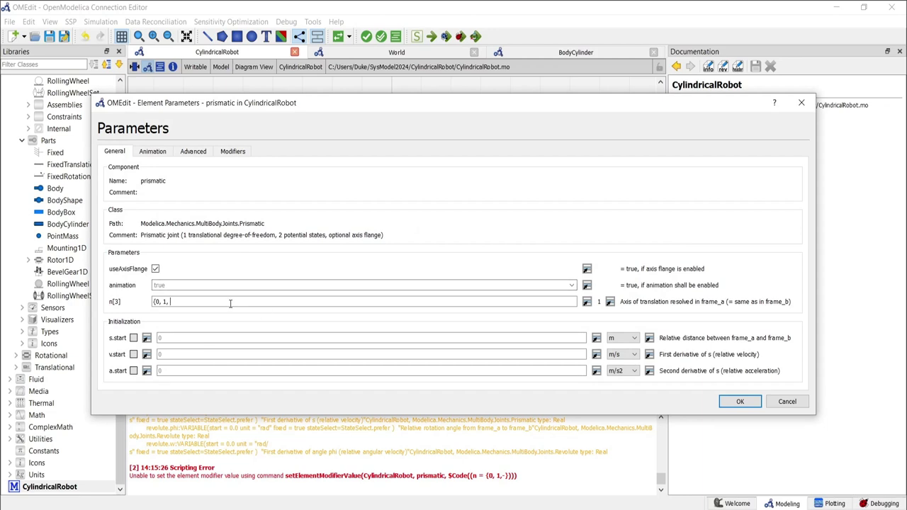
type("1")
key("Return")
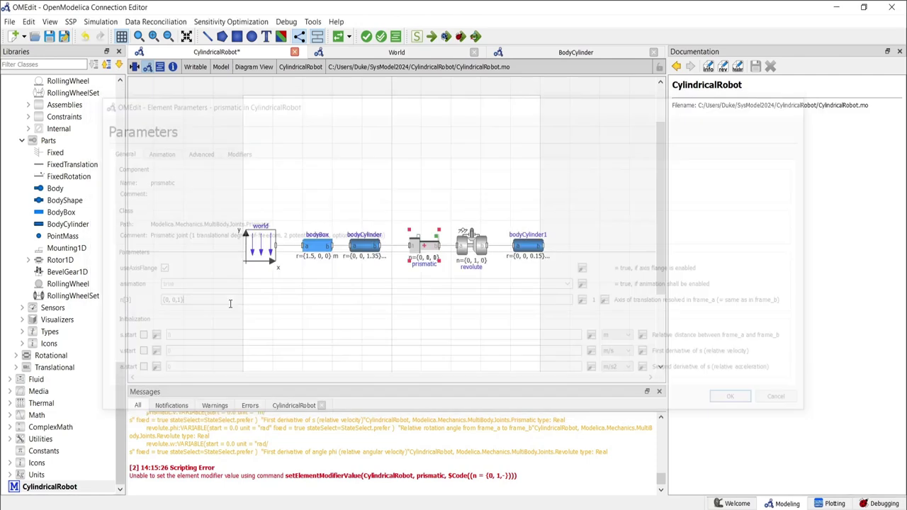
- Set the revolute joint's rotation axis n to {0,0,1}
double_click(479, 246)
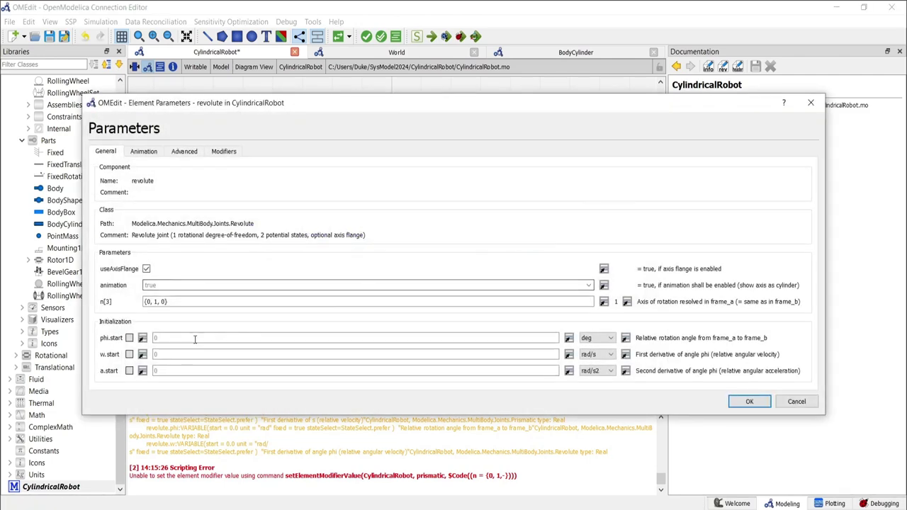
left_click(174, 301)
key("BackSpace")
key("BackSpace")
key("BackSpace")
key("BackSpace")
key("BackSpace")
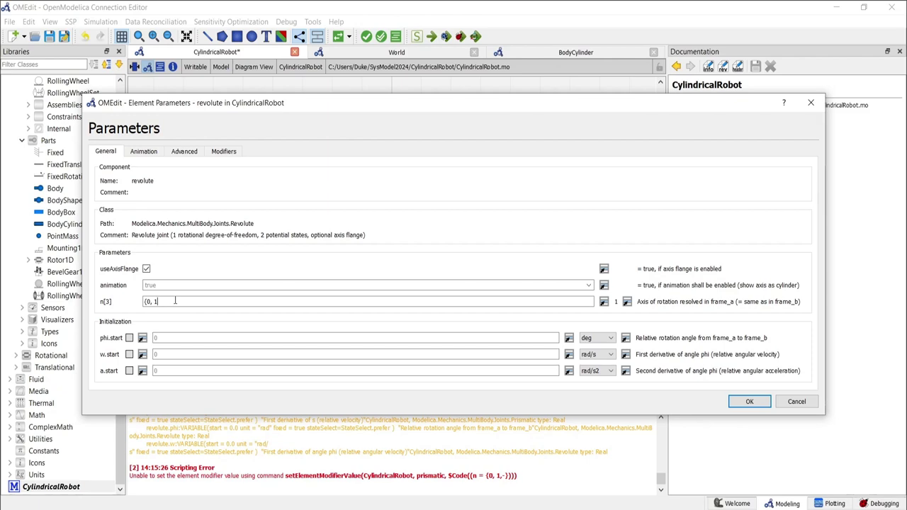
type("0, 1}")
key("Return")
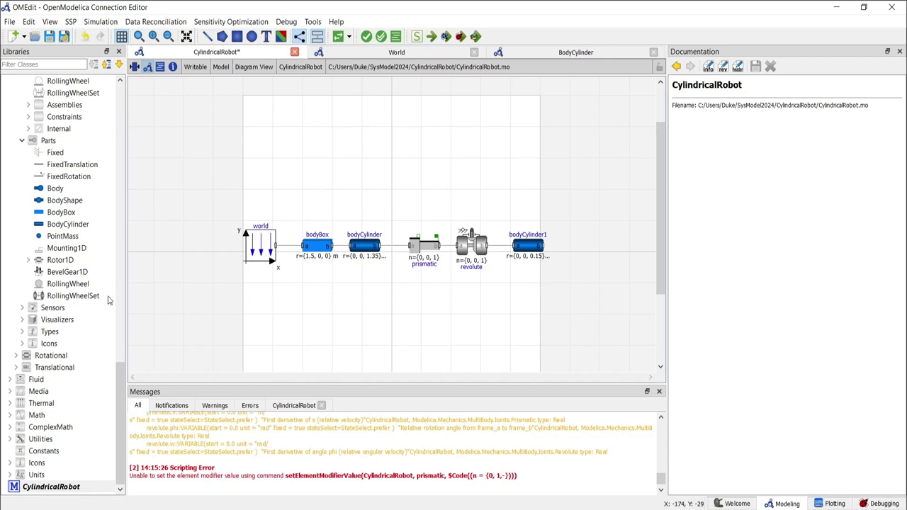
- Place a Position source from Mechanics.Translational.Sources, named position, above the prismatic joint
left_click(15, 367)
scroll(28, 390, "down", 1)
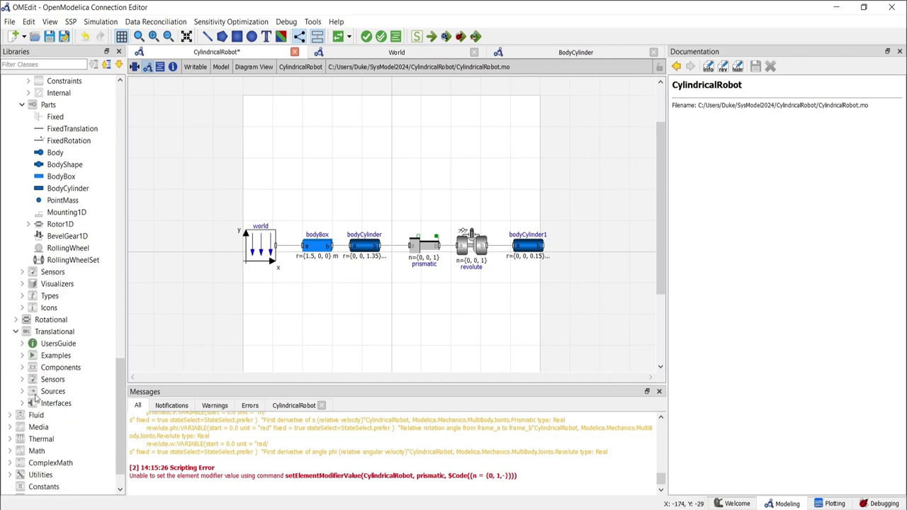
left_click(24, 392)
left_click(66, 404)
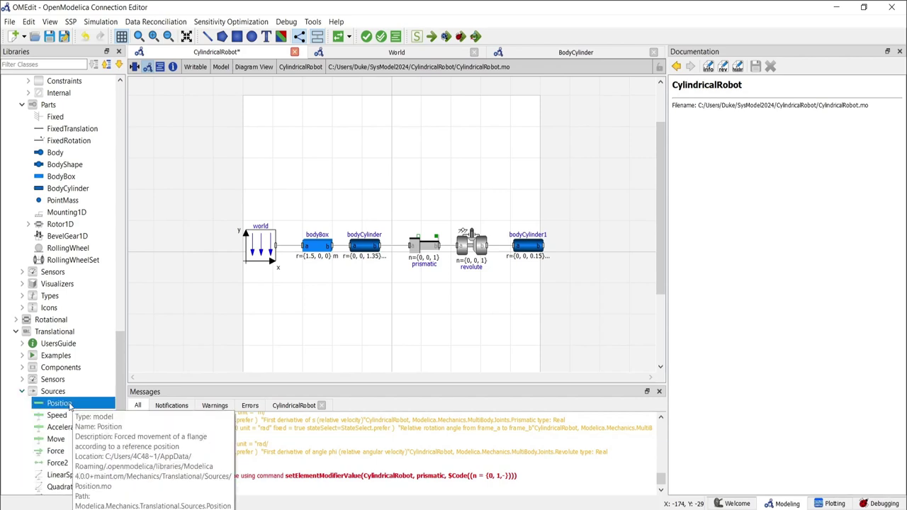
left_click_drag(70, 404, 424, 181)
left_click(520, 278)
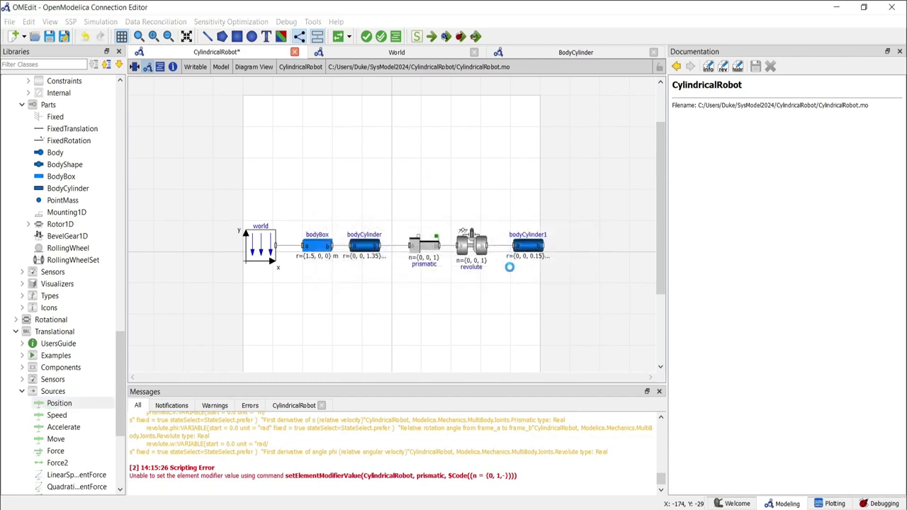
- Place a Sine block from Blocks.Sources, named sine, above the position source
scroll(53, 216, "down", 5)
left_click(53, 213)
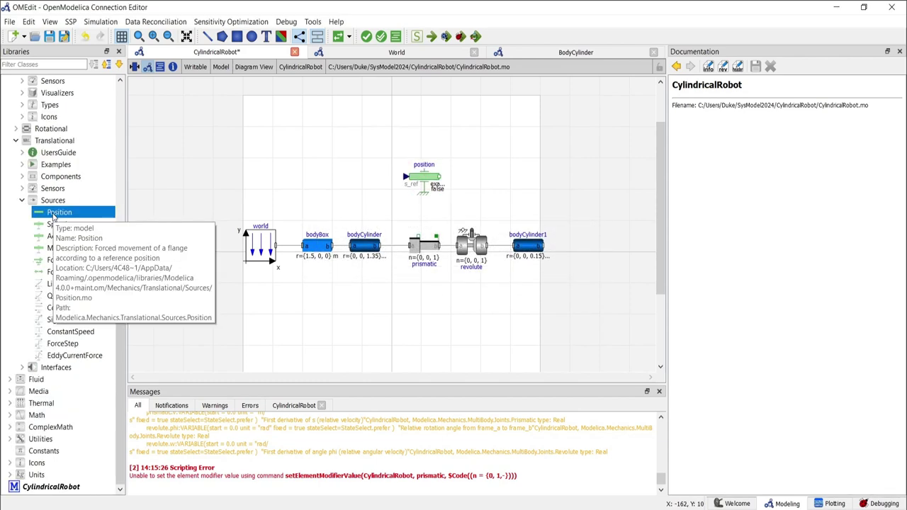
scroll(53, 216, "up", 11)
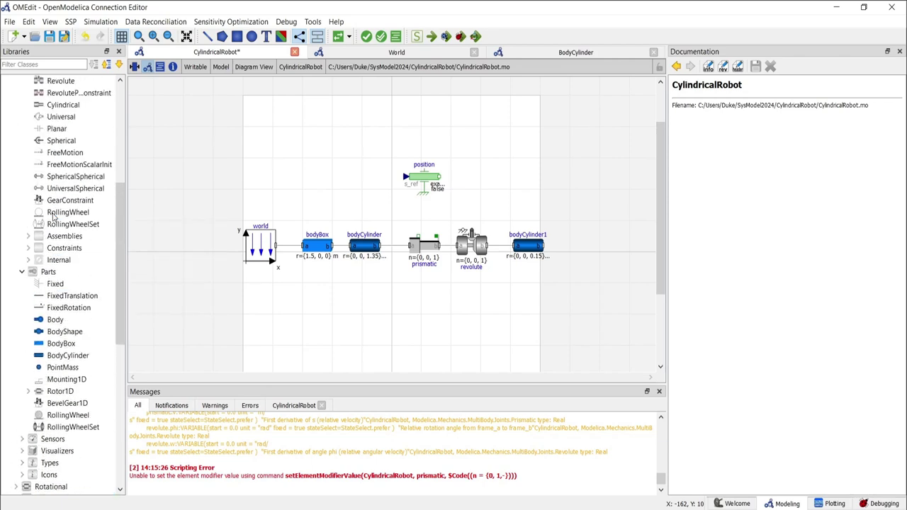
scroll(66, 255, "up", 6)
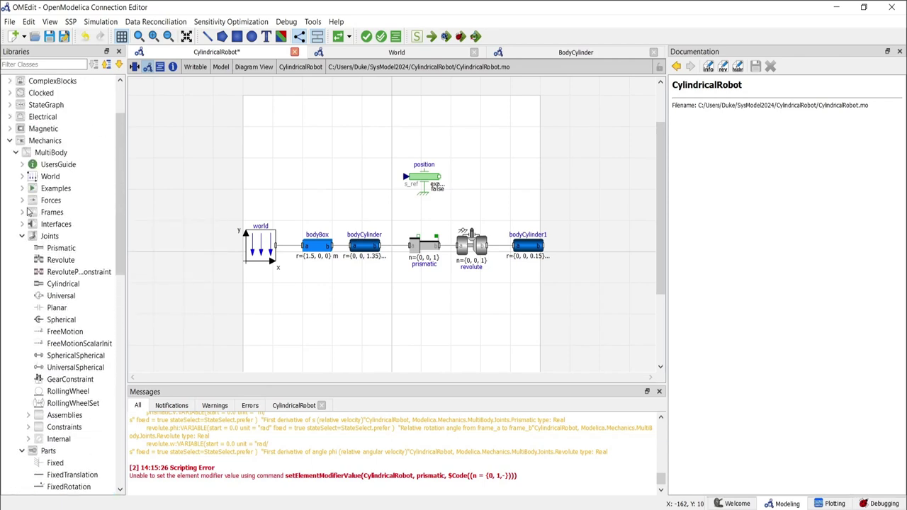
left_click(9, 140)
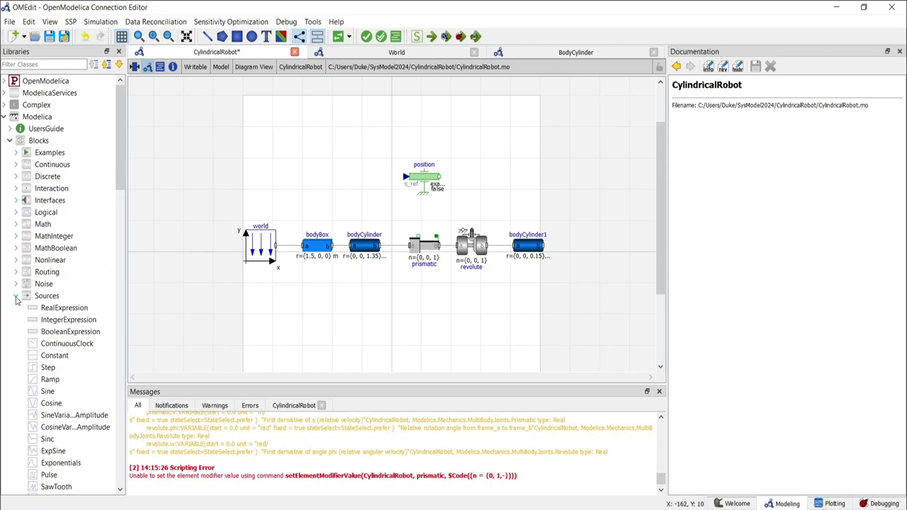
scroll(22, 300, "down", 2)
left_click(49, 320)
left_click_drag(54, 318, 399, 126)
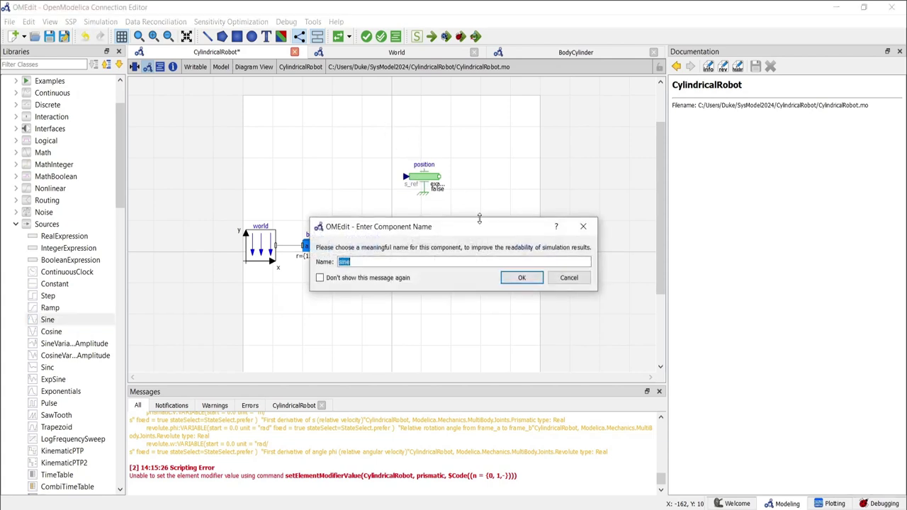
left_click(517, 277)
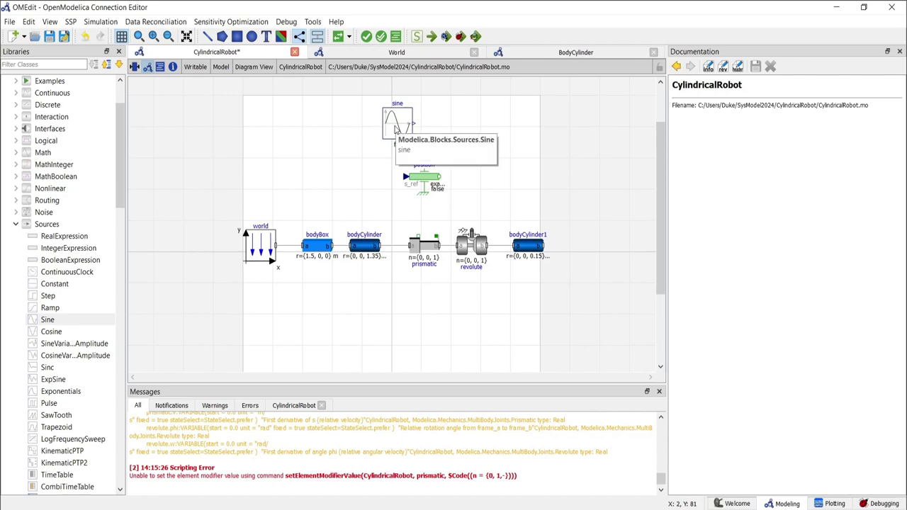
- Set the sine block's amplitude to 1.25 and its frequency f to 0.1 Hz
double_click(394, 128)
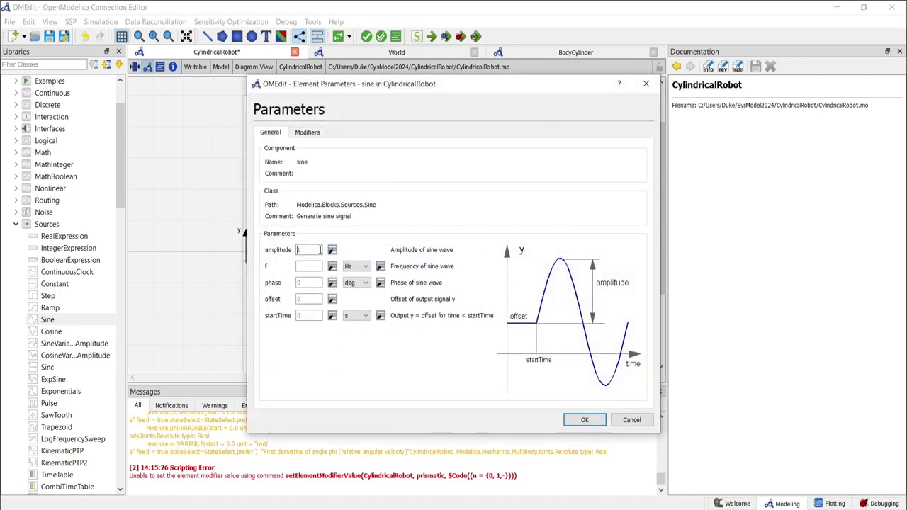
type("1.25")
left_click(298, 268)
type("0.1")
key("Return")
- Connect the sine output to position's s_ref input and position's flange to the prismatic joint's axis flange
left_click(455, 119)
left_click(413, 125)
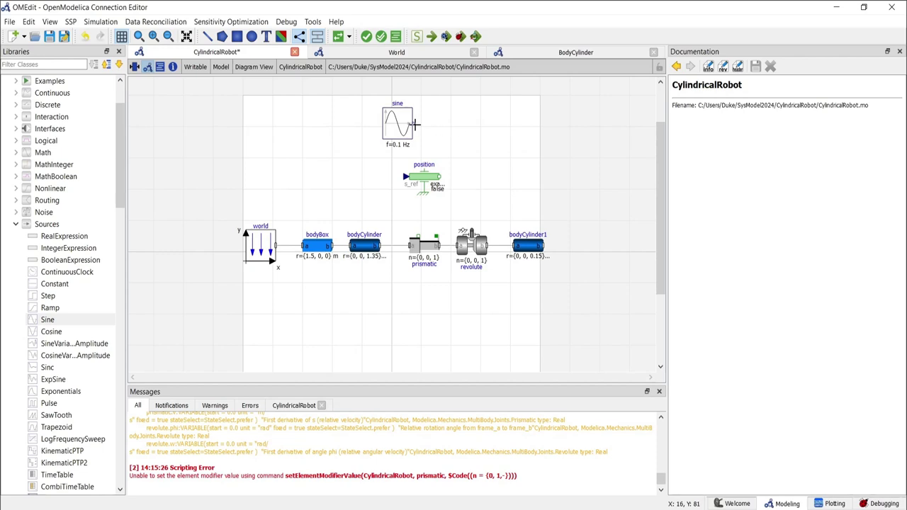
left_click(407, 176)
left_click(439, 175)
left_click(437, 241)
- Run CylindricalRobot through the simulation setup and orbit the 3D animation to view the robot from above its base
left_click(416, 37)
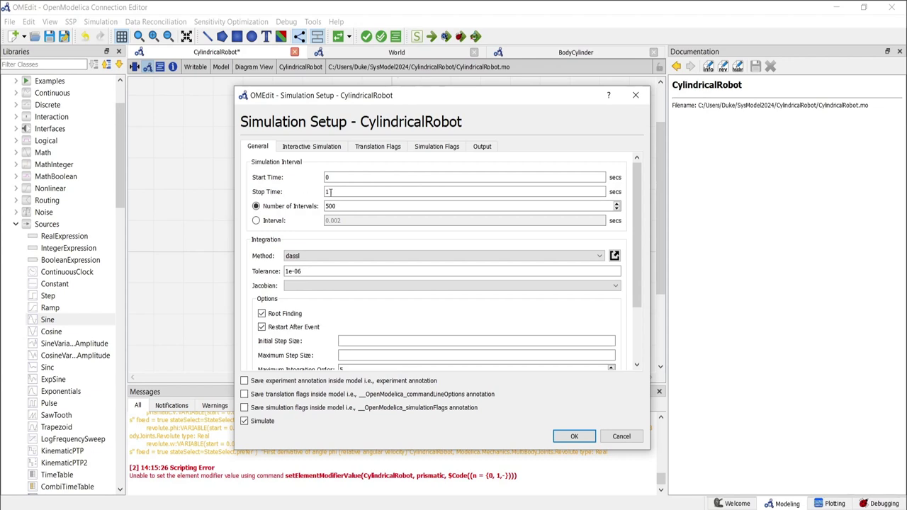
left_click(567, 436)
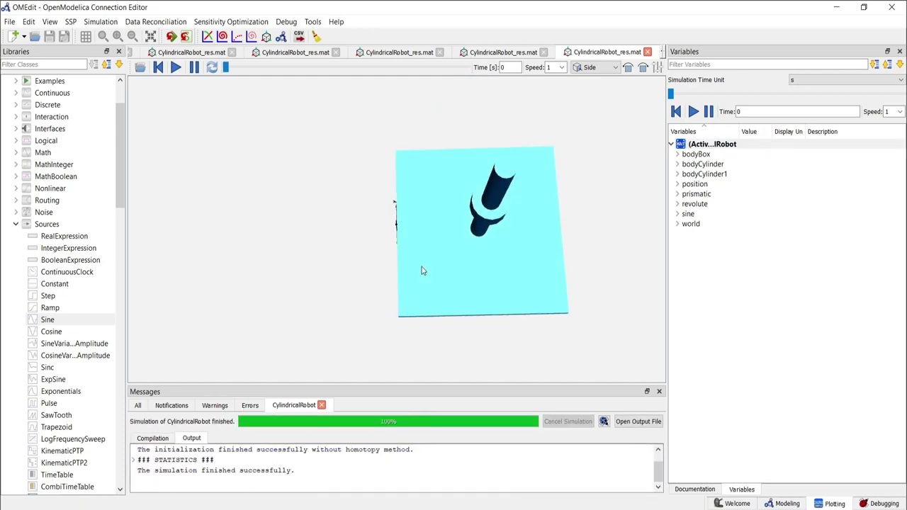
left_click_drag(431, 169, 444, 136)
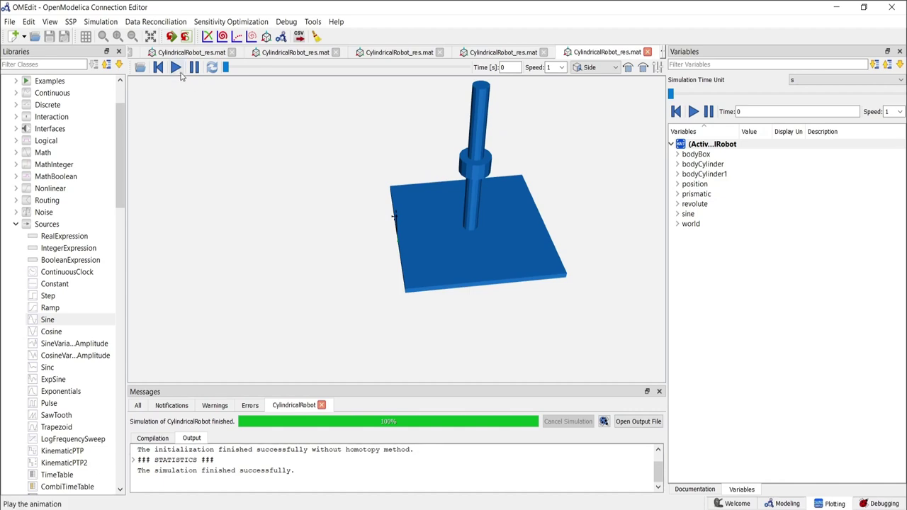
- Play the robot's 3D animation and return to the model diagram
left_click(175, 67)
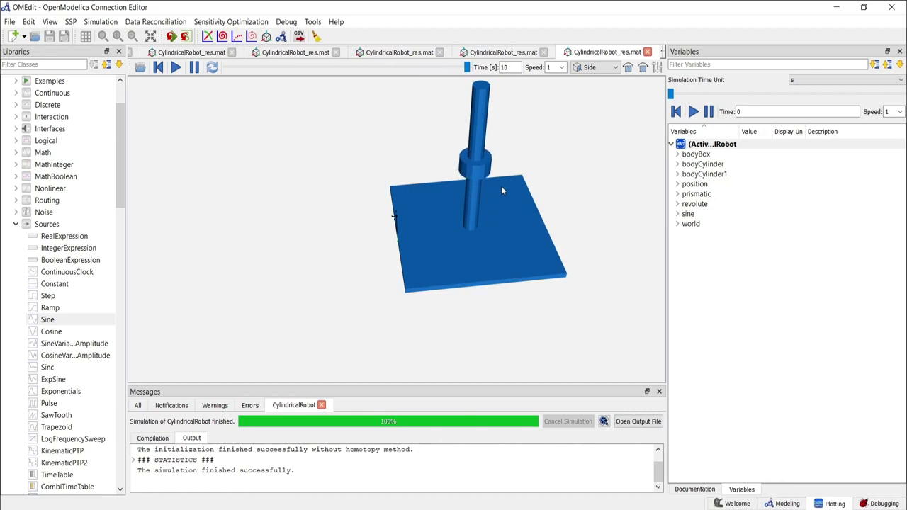
left_click(787, 504)
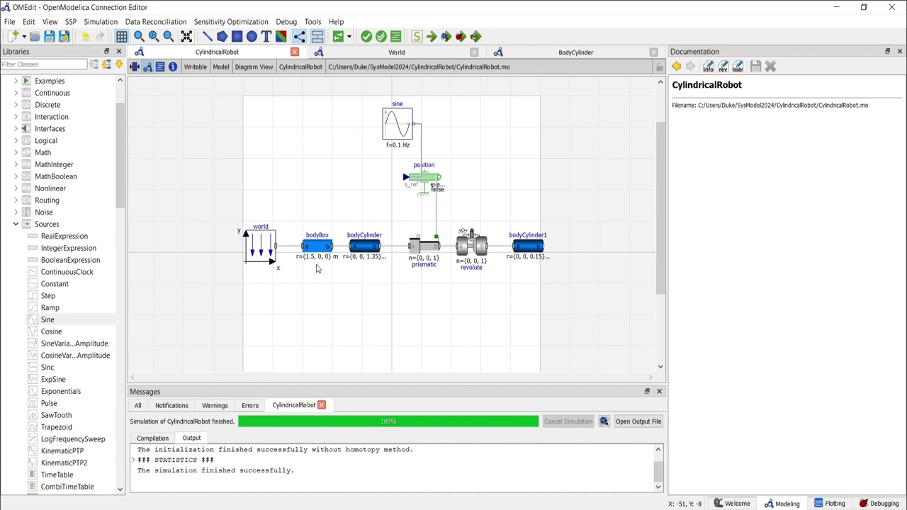
- Place a Position source from Rotational.Sources, named position1, above the revolute joint
left_click(16, 225)
left_click(16, 224)
scroll(58, 305, "down", 13)
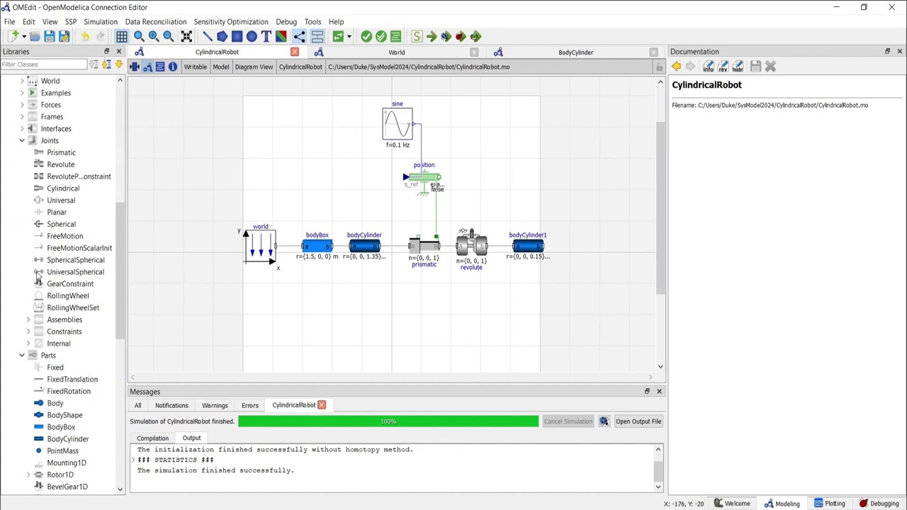
scroll(58, 311, "down", 3)
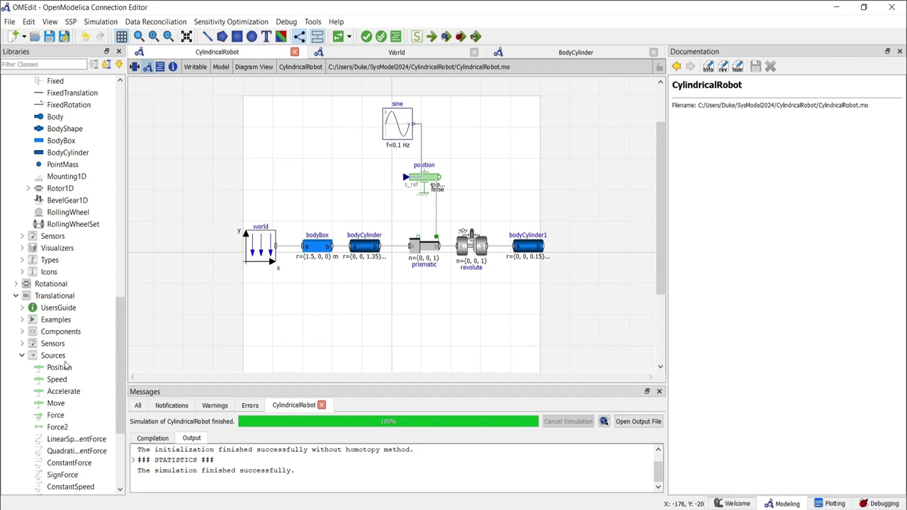
left_click(15, 284)
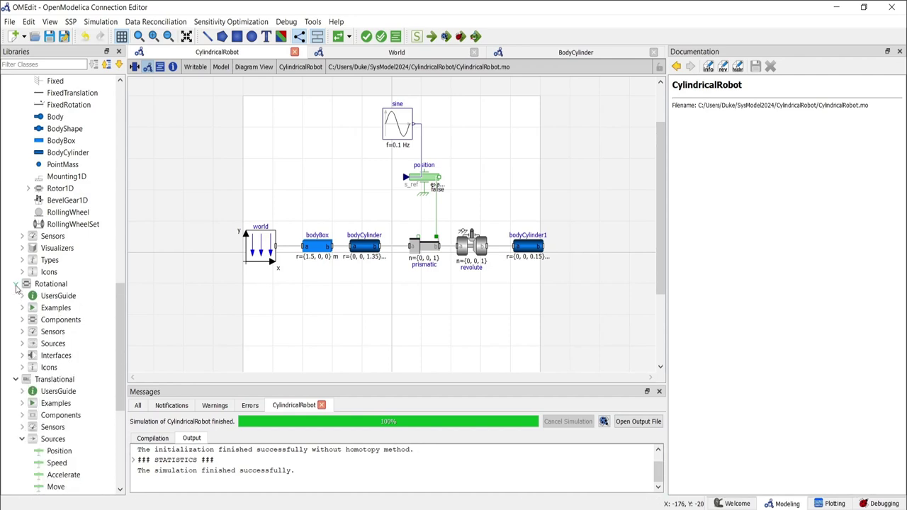
left_click(22, 343)
left_click_drag(80, 363, 473, 186)
left_click(517, 280)
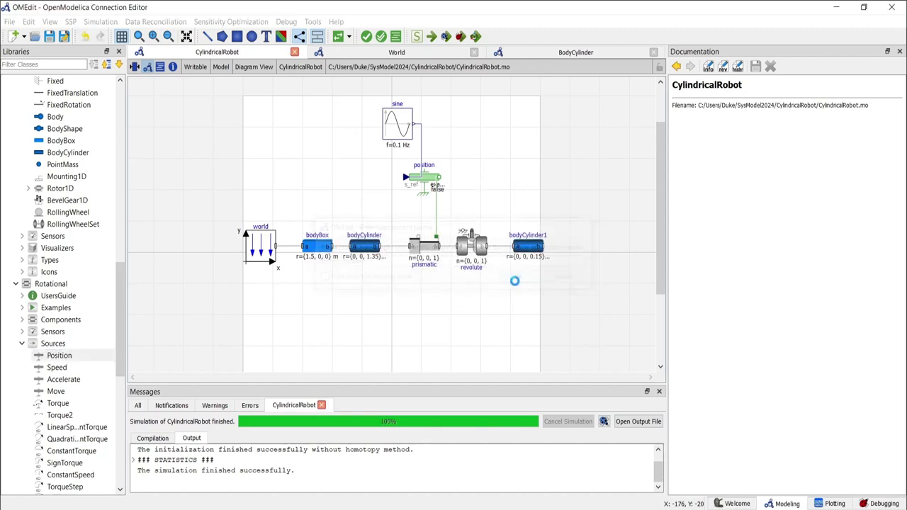
- Duplicate the sine block above position1, then connect the copy to position1's input and position1's flange to the revolute joint's axis
left_click(399, 124)
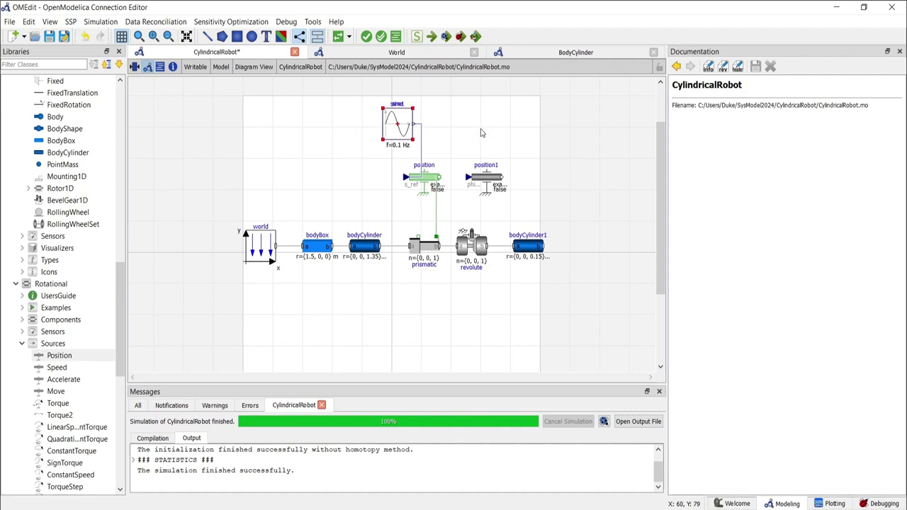
left_click_drag(409, 126, 457, 125)
left_click(458, 117)
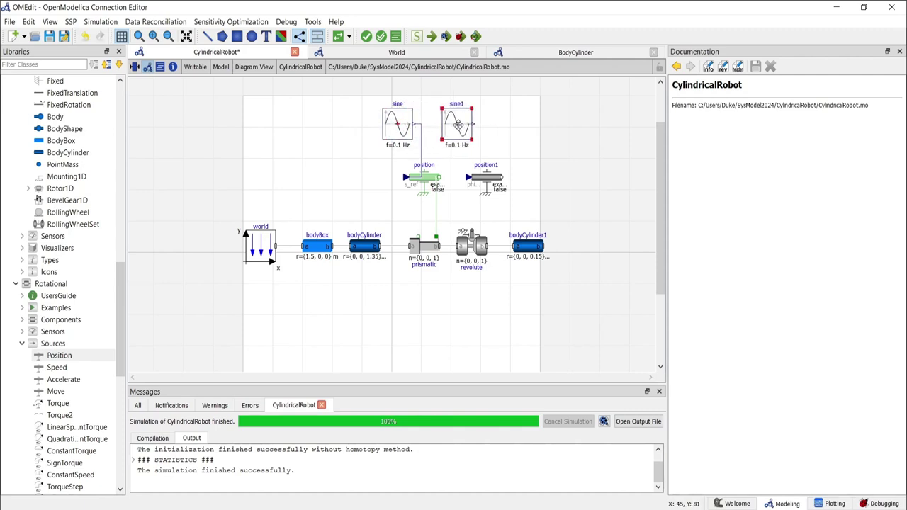
left_click_drag(473, 124, 478, 183)
left_click_drag(500, 178, 471, 230)
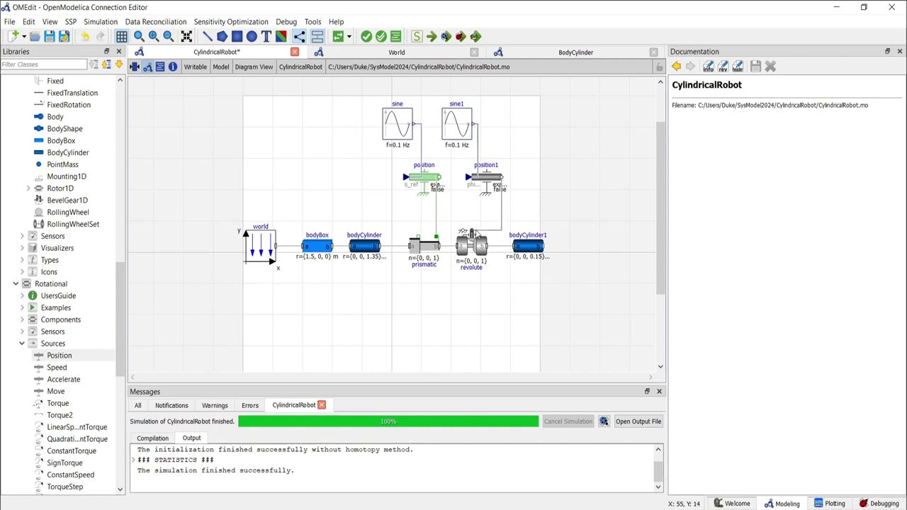
- Set the sine1 block's amplitude to 3.14
double_click(464, 126)
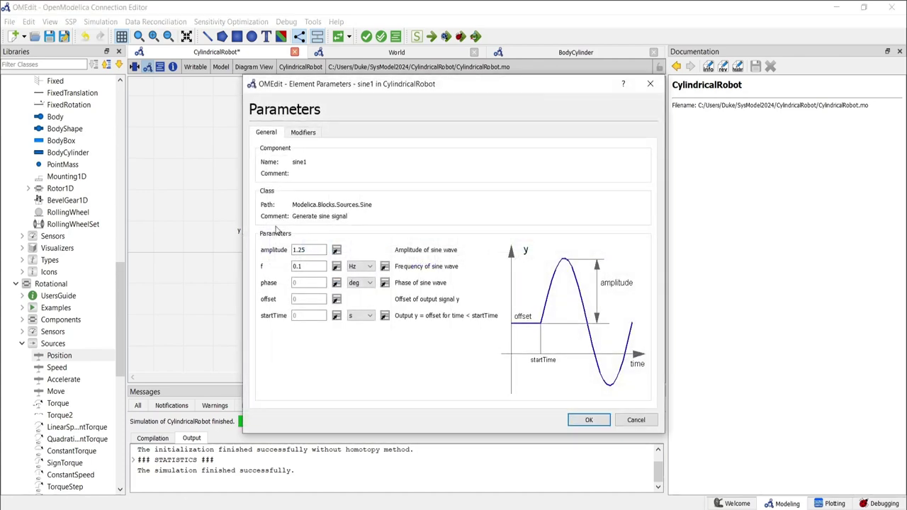
left_click_drag(320, 250, 294, 250)
type("3.14")
key("Return")
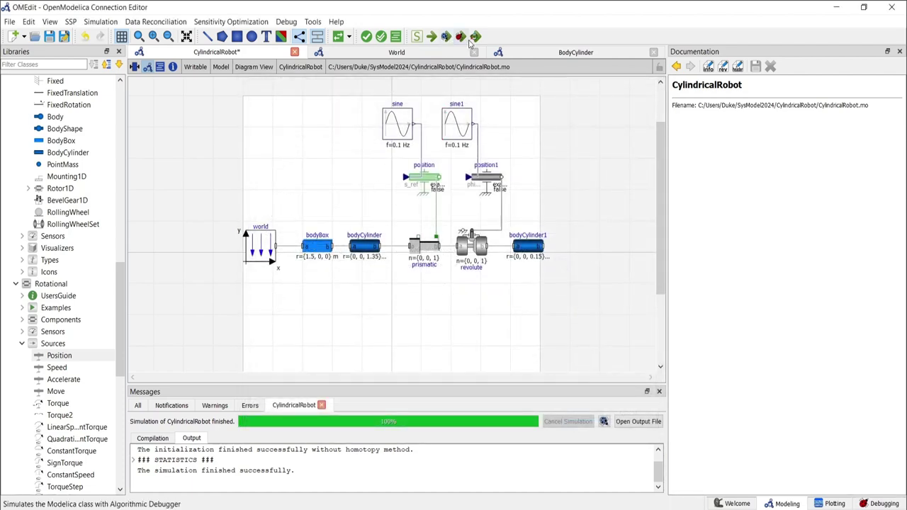
- Simulate CylindricalRobot with animation, orbit the view to see the robot obliquely from above, and play the motion
left_click(476, 36)
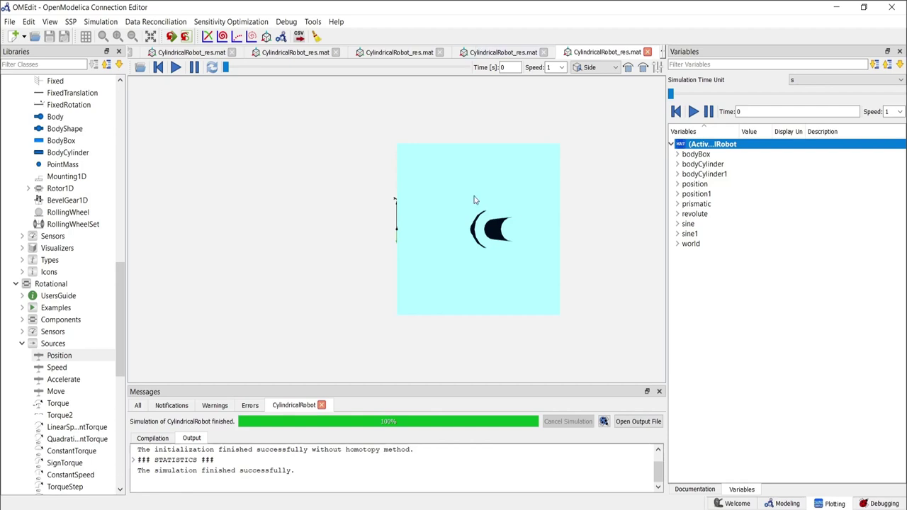
left_click_drag(455, 240, 457, 120)
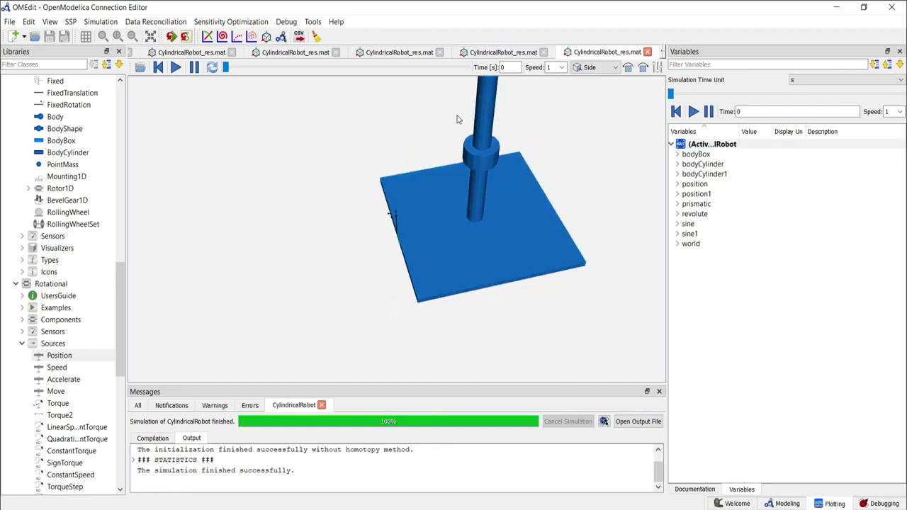
left_click(175, 67)
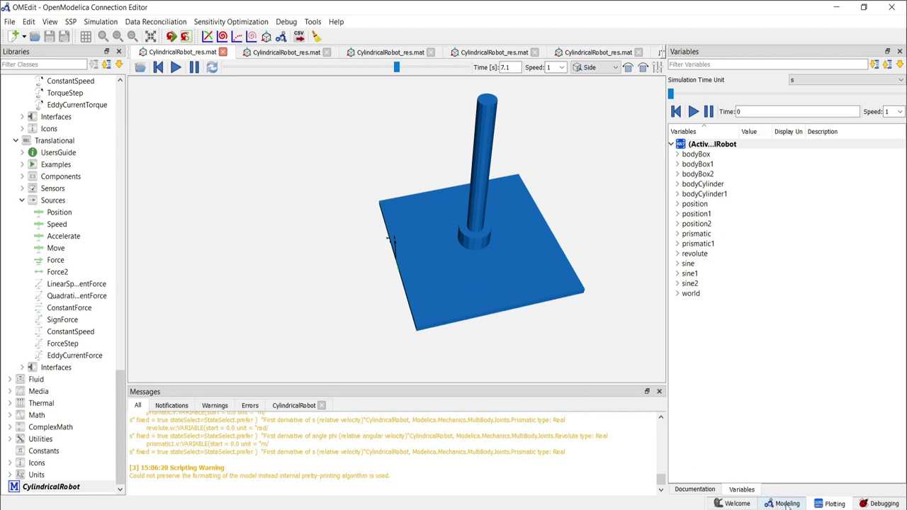
- Place a BodyBox from MultiBody.Parts, named bodyBox1, in the model diagram just after bodyCylinder1
left_click(784, 504)
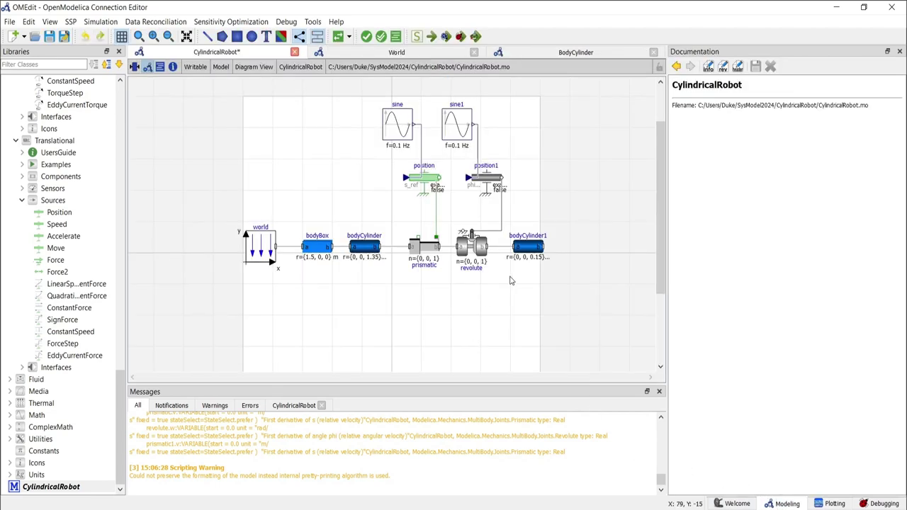
scroll(45, 326, "up", 9)
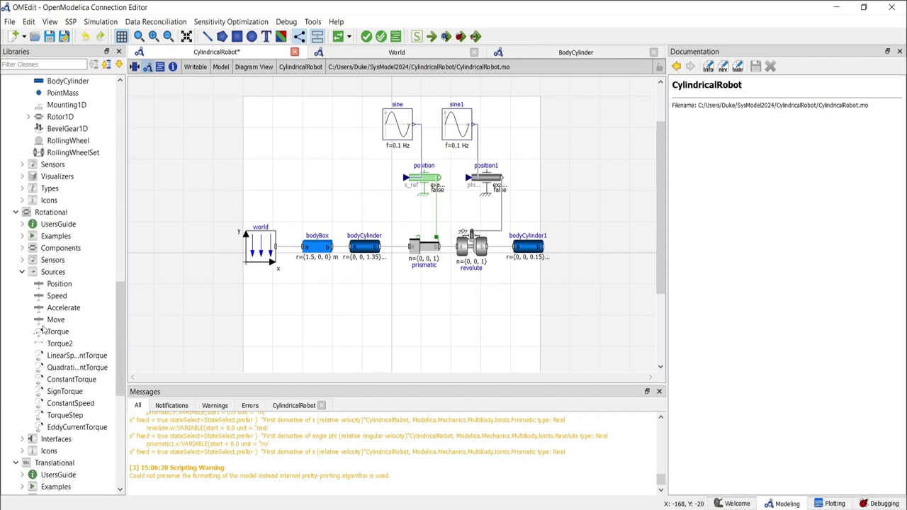
scroll(43, 328, "up", 5)
left_click_drag(68, 255, 570, 251)
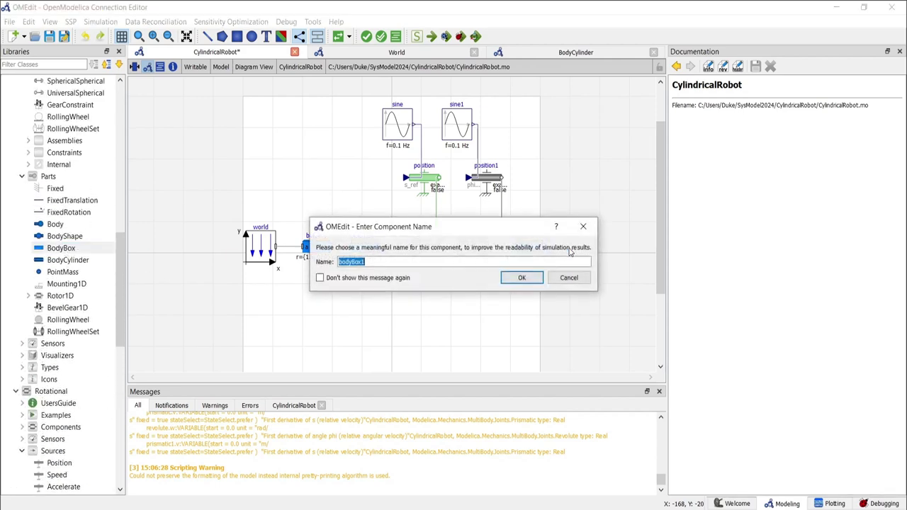
left_click(521, 277)
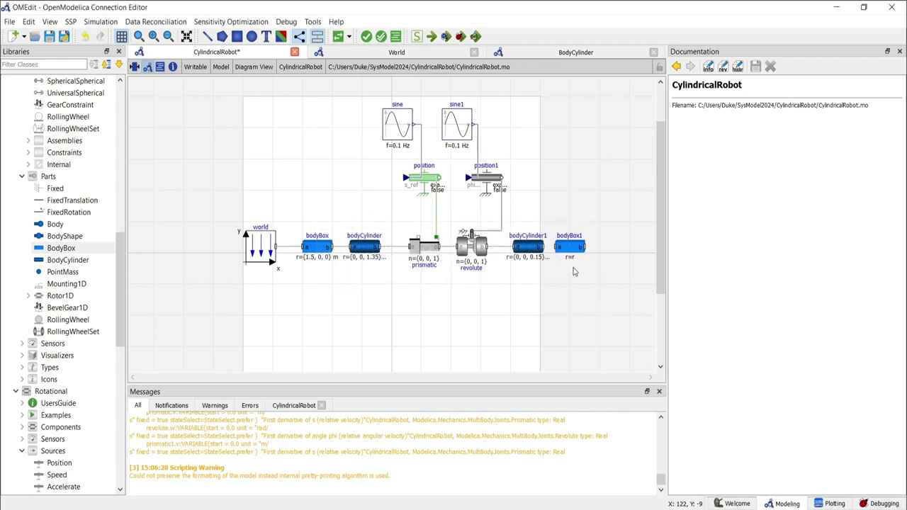
- Set bodyBox1's r to {1.75,-0.75,0}, lengthDirection to {1,0,0}, length to 2 m, and width and height to 0.3 m
double_click(569, 248)
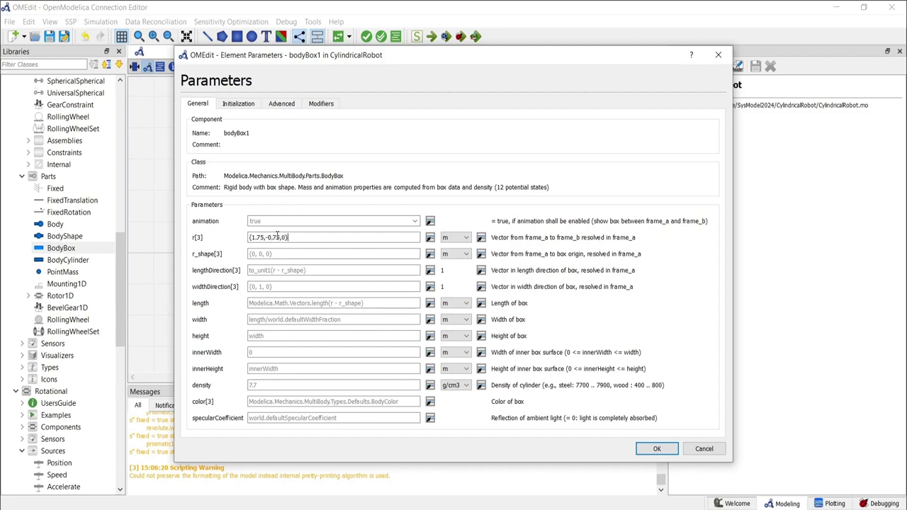
left_click(268, 272)
type("{")
type("2")
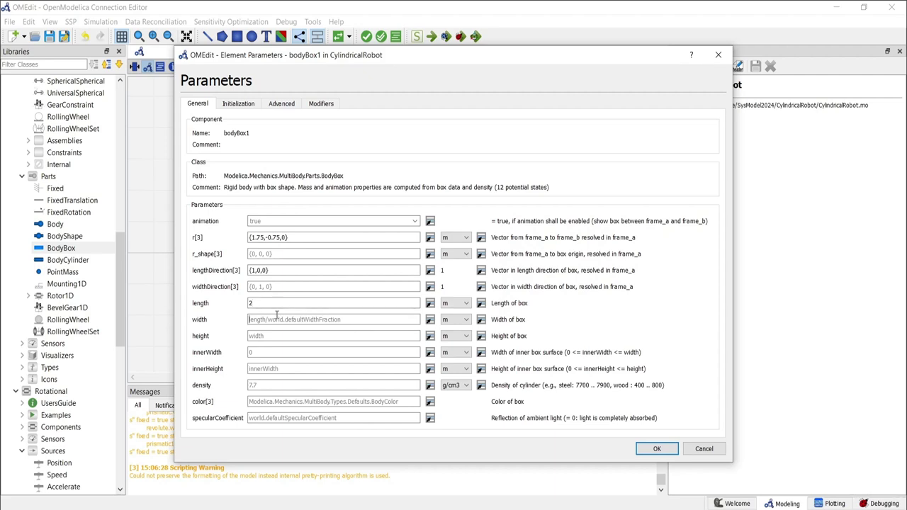
left_click(276, 316)
type("0.3")
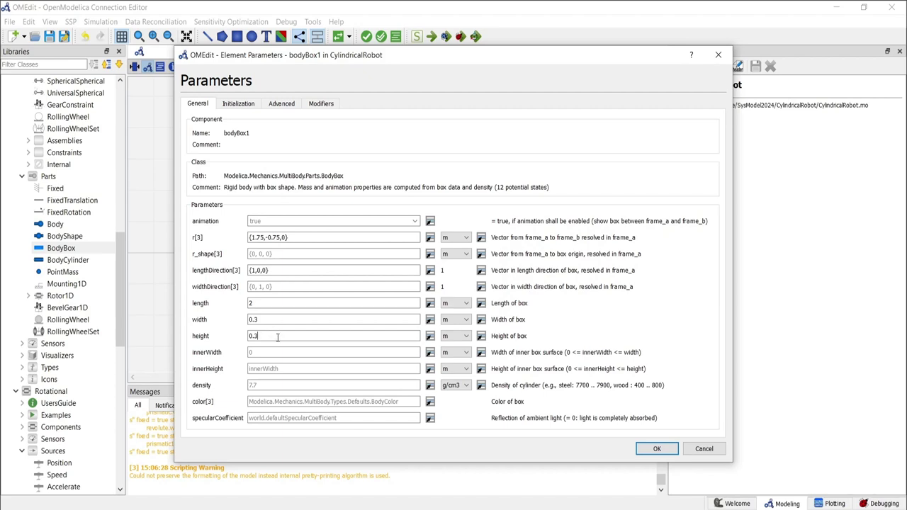
left_click_drag(274, 335, 220, 335)
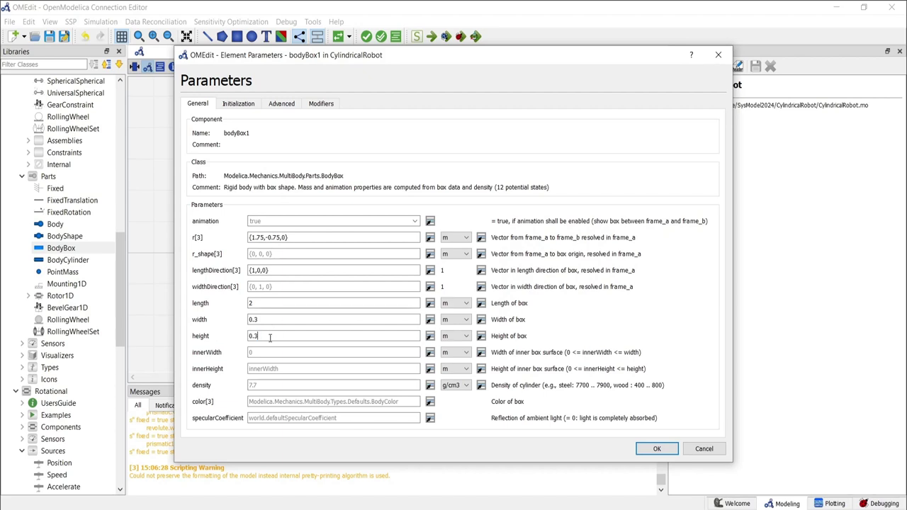
left_click(655, 449)
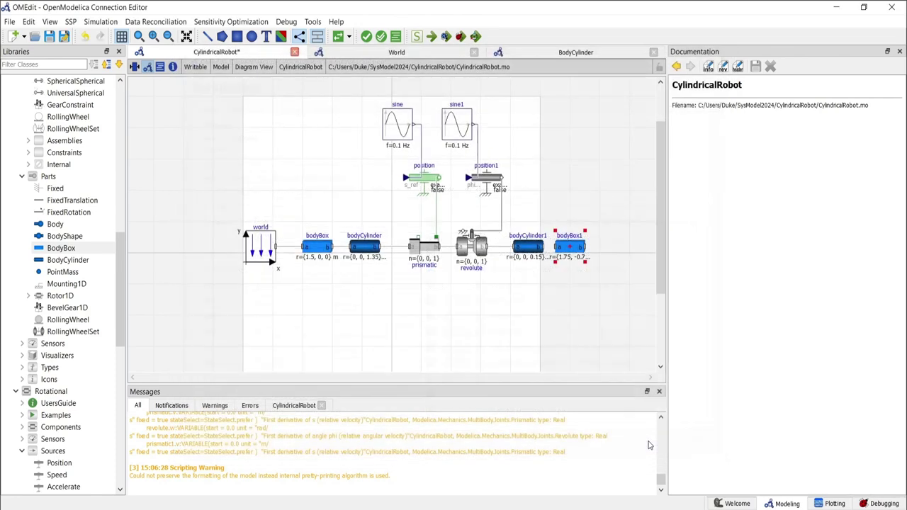
- Connect bodyCylinder1's frame_b to bodyBox1's frame_a and shift bodyBox1 slightly away from the cylinder
left_click(572, 303)
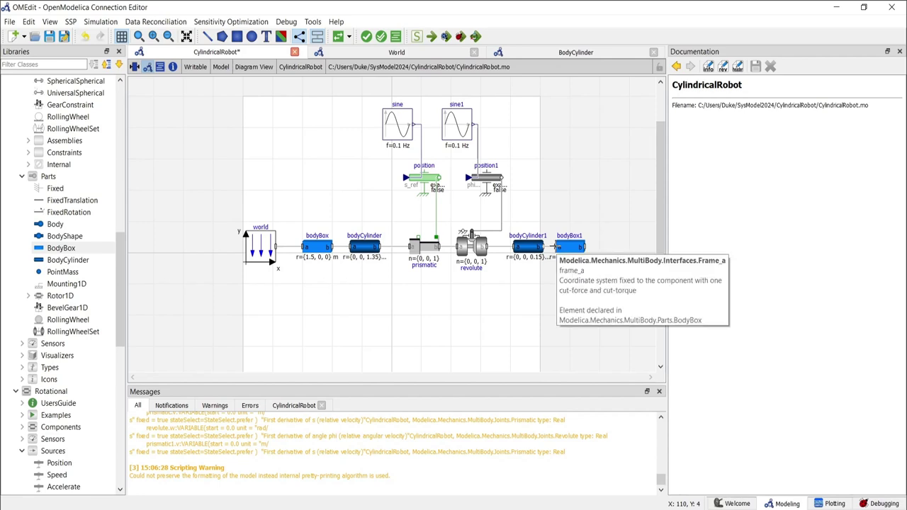
left_click_drag(570, 246, 572, 247)
left_click(223, 97)
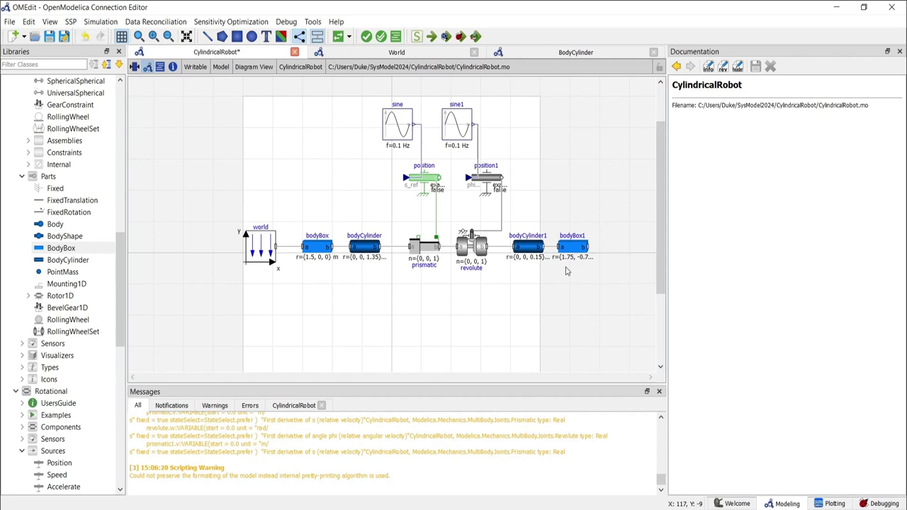
- Simulate CylindricalRobot with animation again and play the motion of the robot with its box arm
left_click(480, 33)
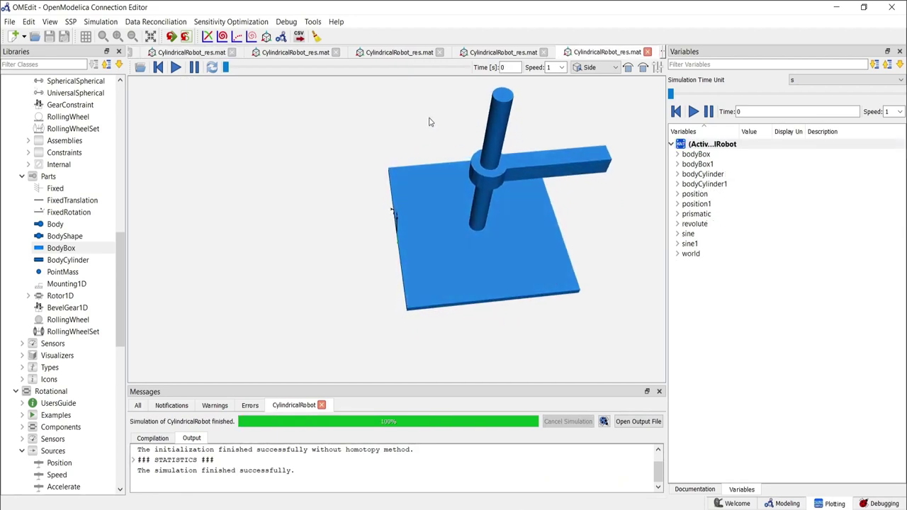
left_click(175, 67)
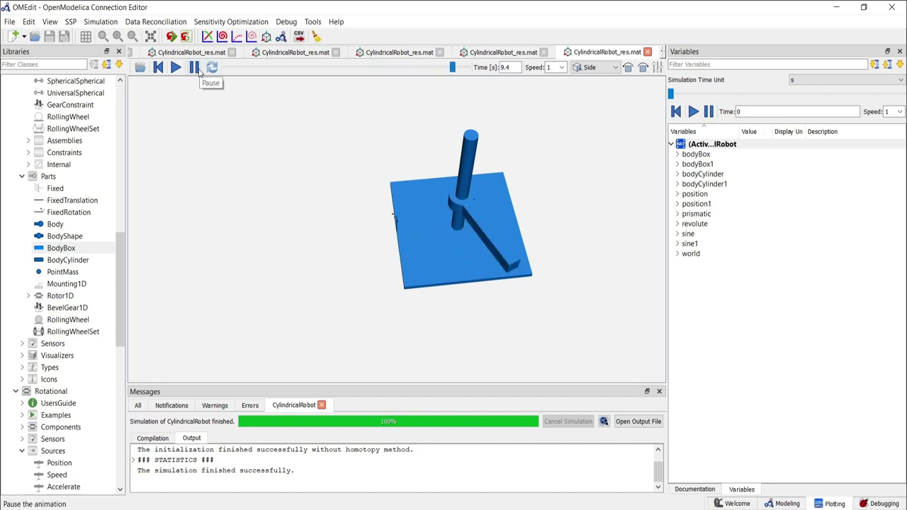
- Place a Prismatic joint from MultiBody.Joints, named prismatic1, in the model diagram just after bodyBox1
left_click(787, 504)
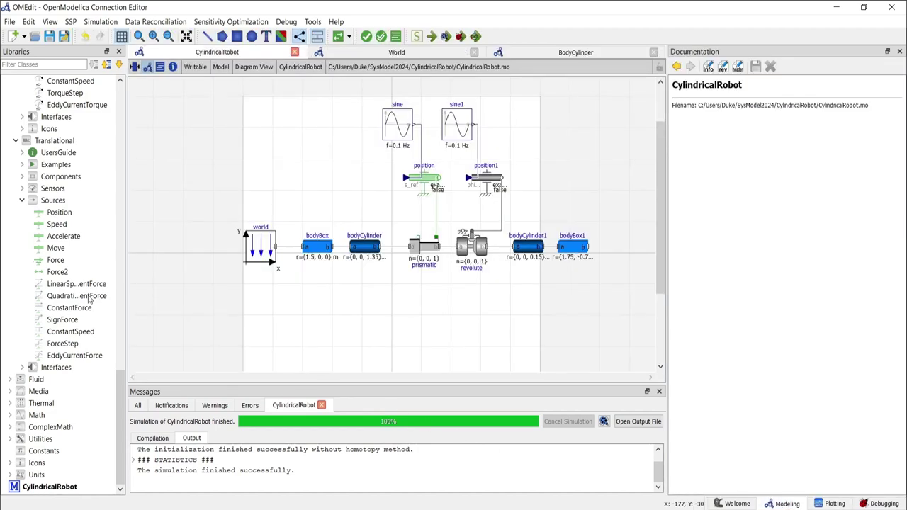
scroll(84, 308, "up", 3)
scroll(83, 308, "up", 13)
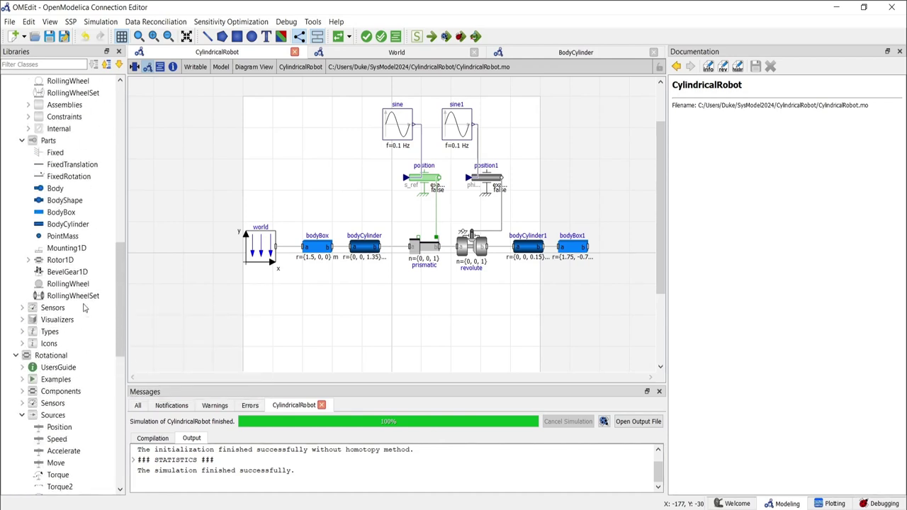
scroll(84, 307, "up", 3)
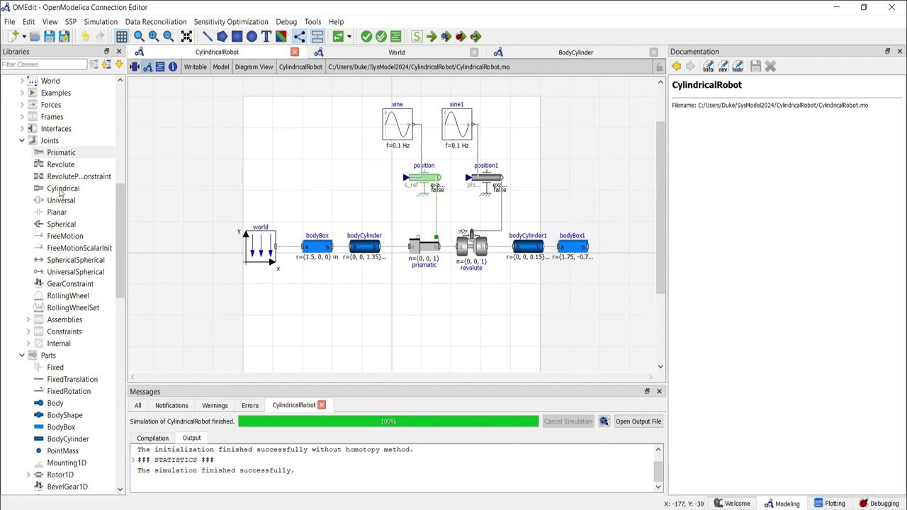
left_click_drag(61, 157, 613, 251)
left_click(521, 279)
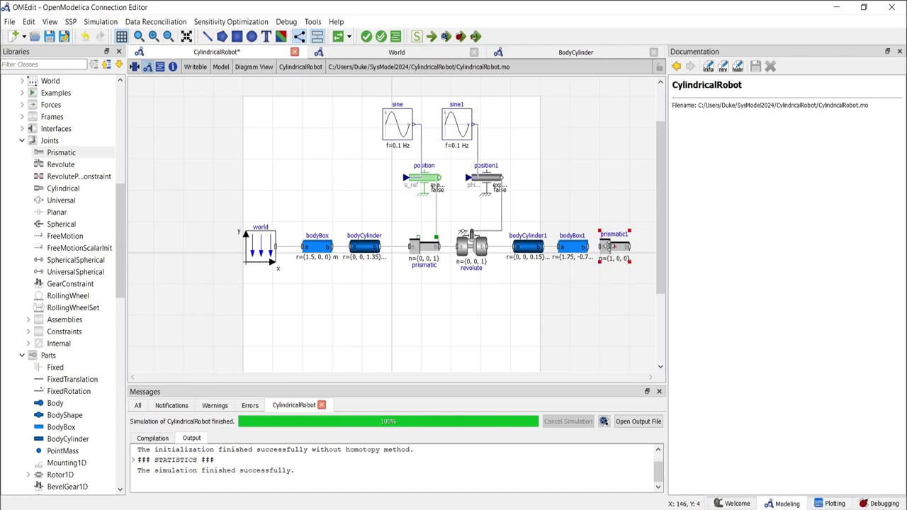
- Set prismatic1's translation axis n to {0,1,0} and enable useAxisFlange
double_click(611, 248)
left_click(226, 301)
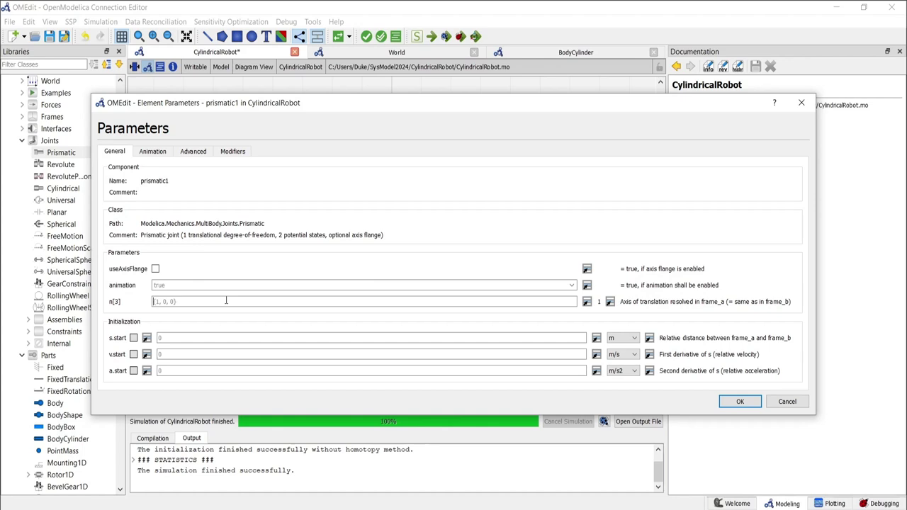
type("{0,1,0")
left_click(155, 269)
left_click(738, 400)
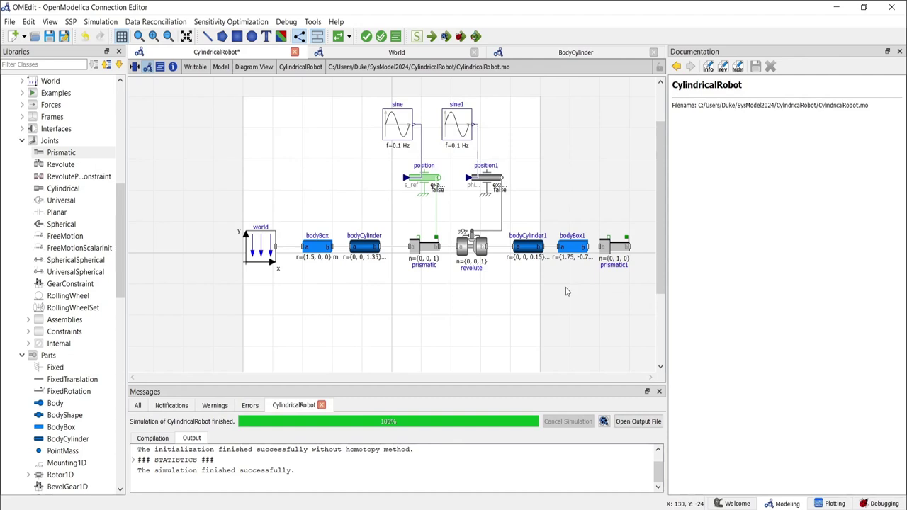
- Add another BodyBox from MultiBody.Parts to the diagram, above and beyond the prismatic1 joint, accepting the suggested name
scroll(53, 301, "down", 4)
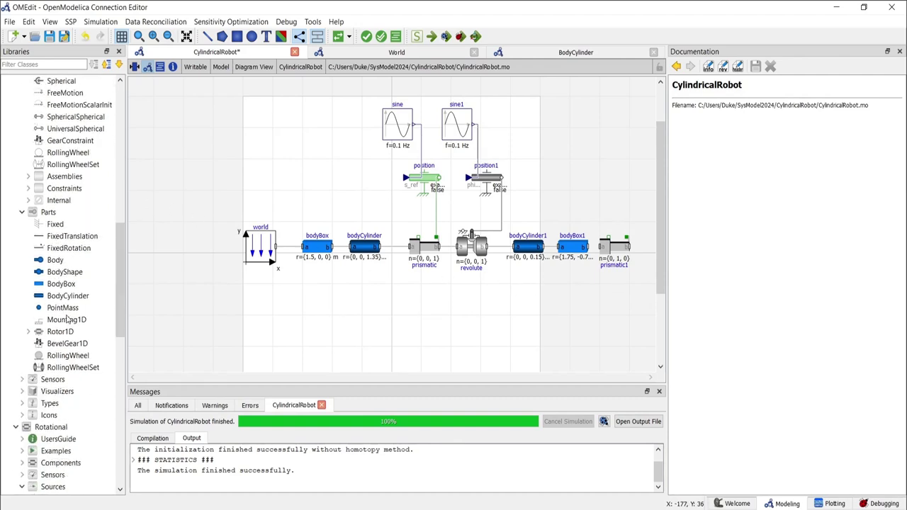
left_click_drag(60, 284, 642, 198)
left_click(523, 277)
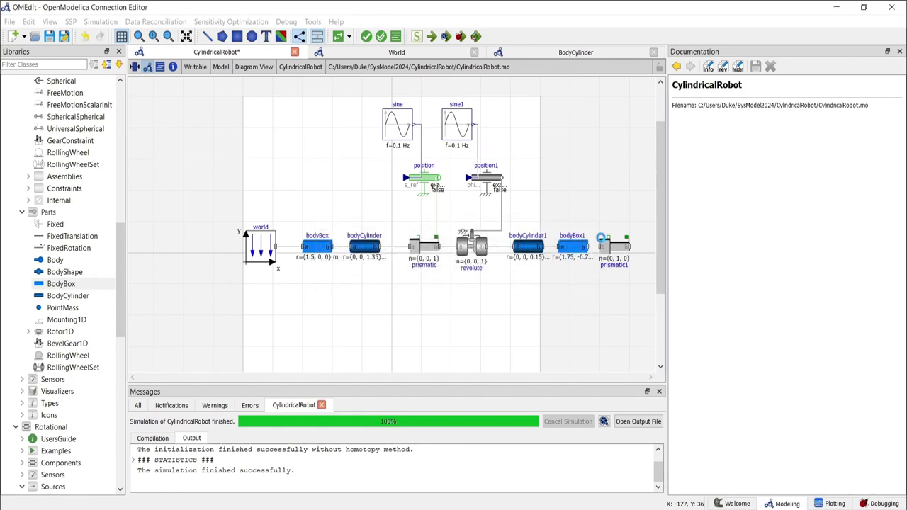
- Set bodyBox2's vector r to {0,1,0}, its length to 1.5 m and its width to 0.25 m
left_click(613, 227)
double_click(643, 197)
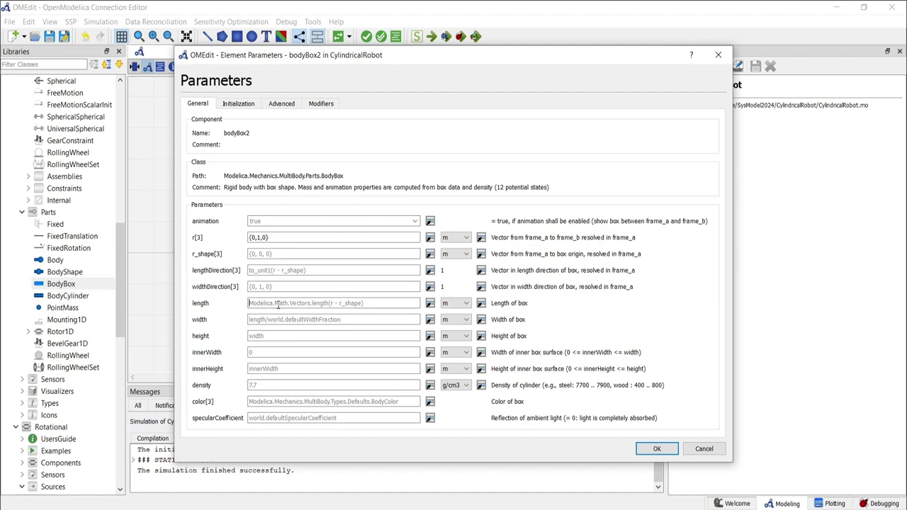
left_click(277, 304)
type("1.5")
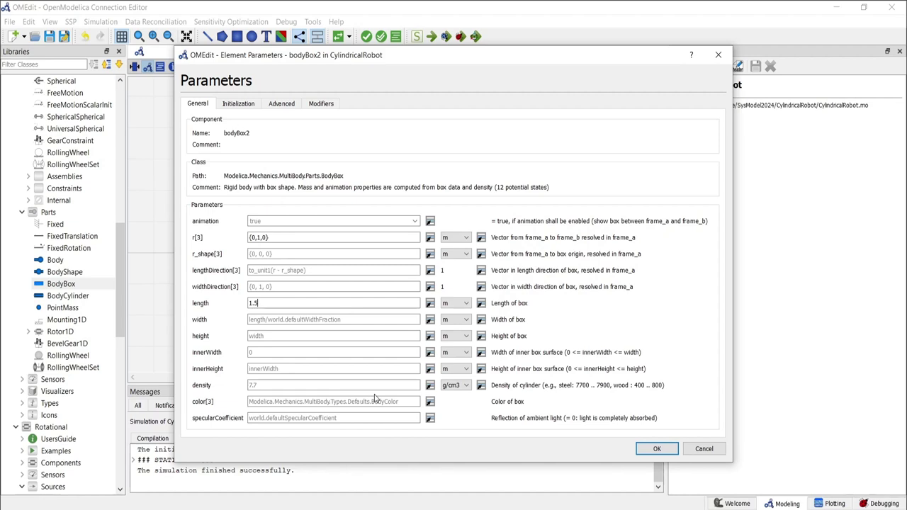
left_click(339, 317)
type("0.25")
left_click(652, 451)
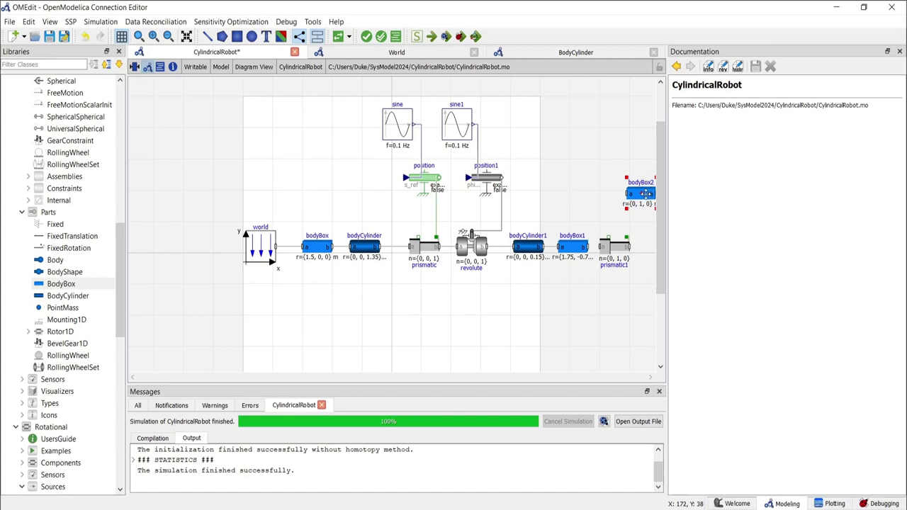
- Move bodyBox2 into line after prismatic1, connect prismatic1's frame_b to bodyBox2's frame_a, and save the model
left_click(50, 24)
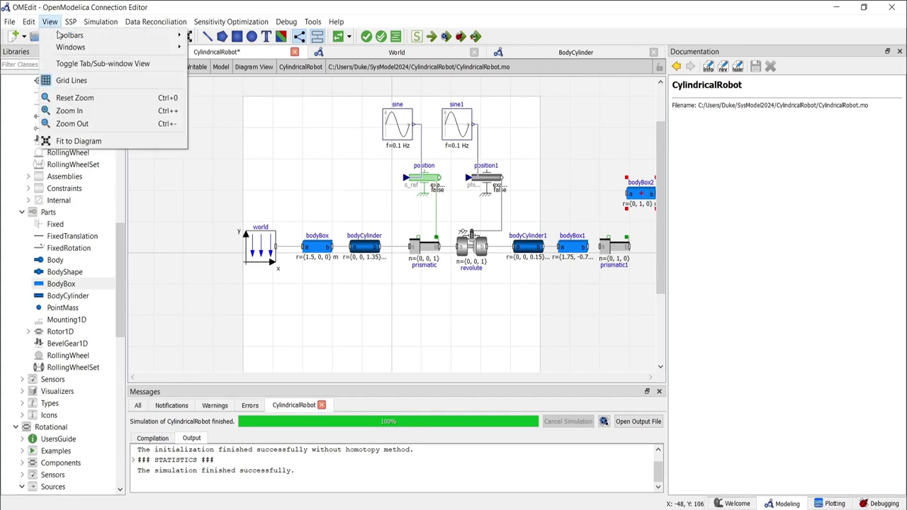
left_click(78, 141)
left_click_drag(540, 198, 556, 245)
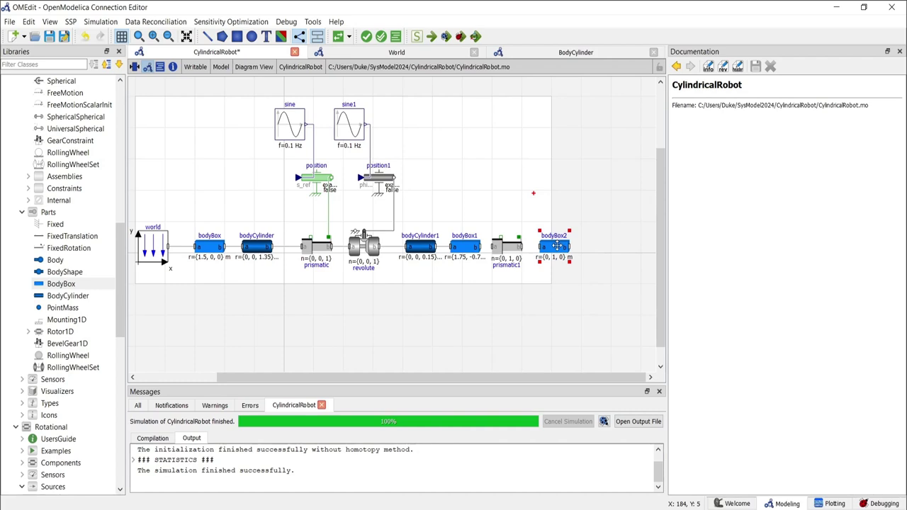
left_click(541, 277)
left_click(522, 246)
left_click(538, 246)
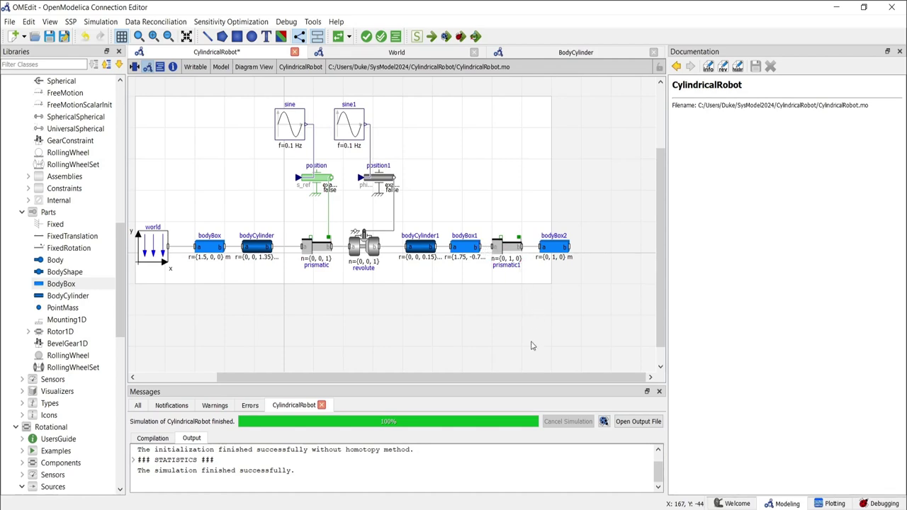
key("ctrl+s")
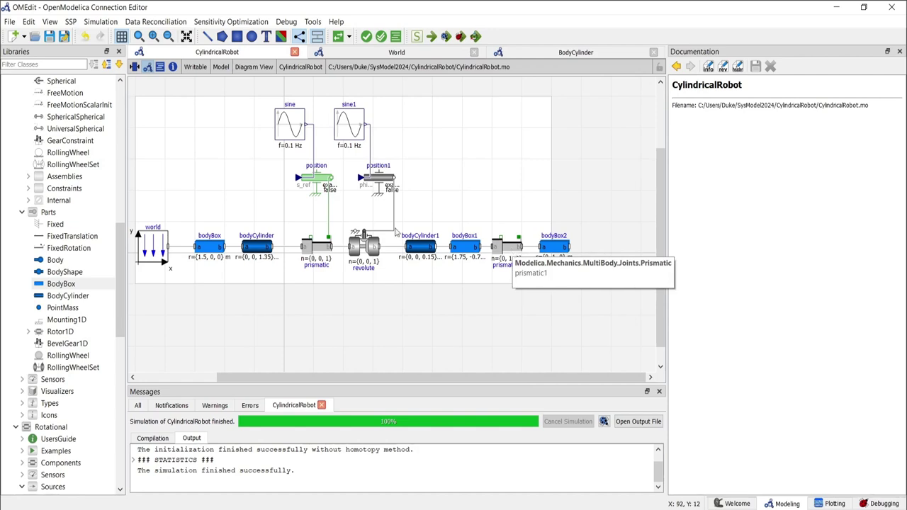
- Duplicate the translational position component and place the copy above prismatic1
left_click(316, 184)
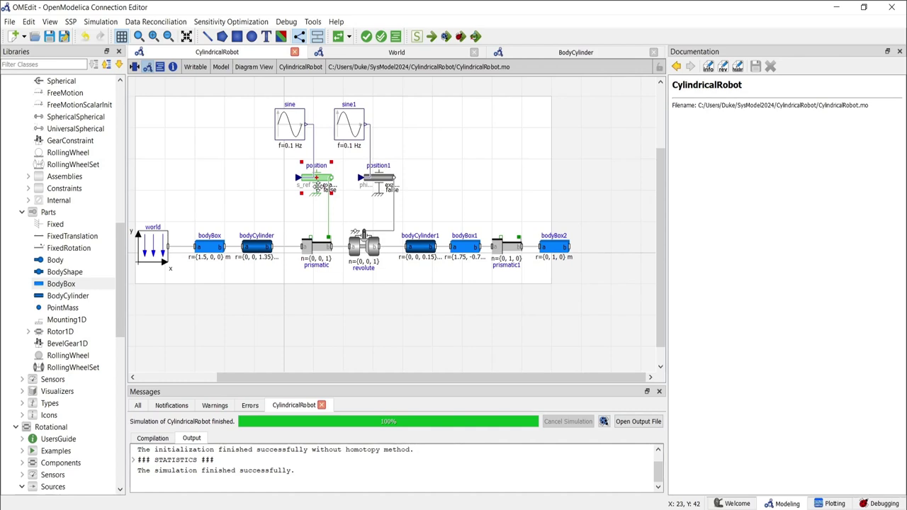
left_click(366, 200)
left_click(323, 183)
key("ctrl+d")
left_click_drag(323, 183, 505, 182)
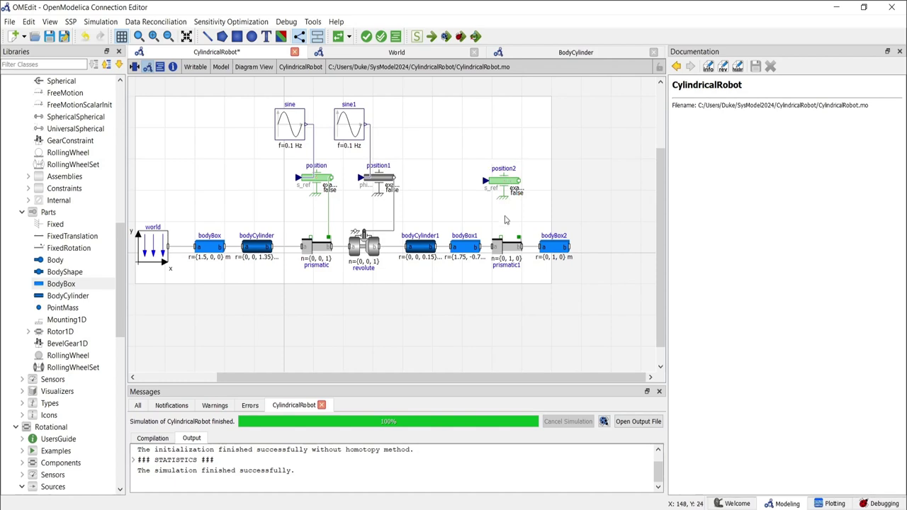
- Duplicate the sine source above position2 and connect it through position2 to prismatic1's axis flange
left_click(287, 123)
key("ctrl+d")
left_click_drag(296, 126, 474, 126)
left_click(484, 126)
left_click(485, 181)
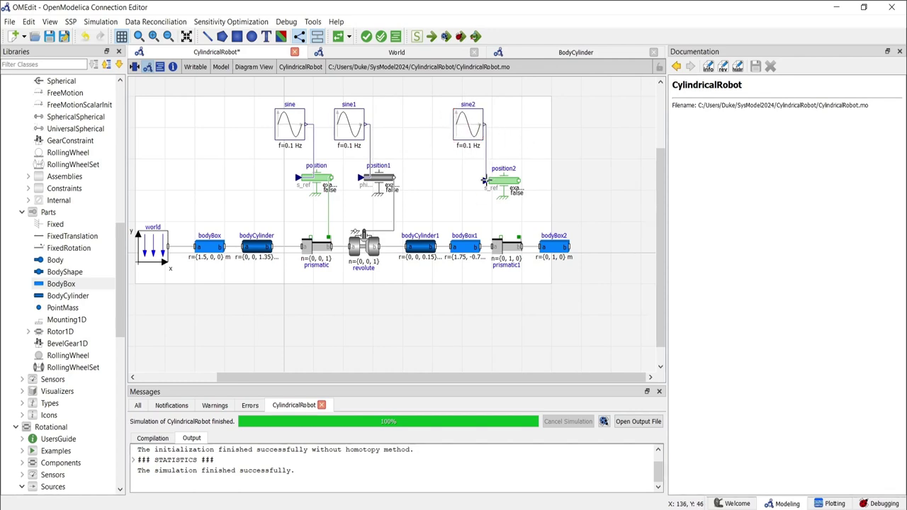
left_click(519, 181)
left_click(519, 236)
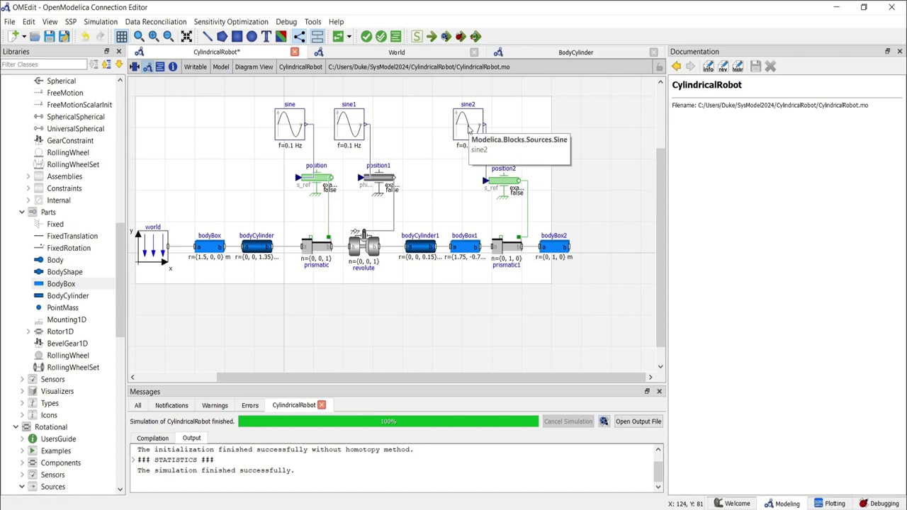
- Set the amplitude of the sine2 source to 0.75
double_click(467, 128)
left_click_drag(324, 250, 274, 252)
type("0.75")
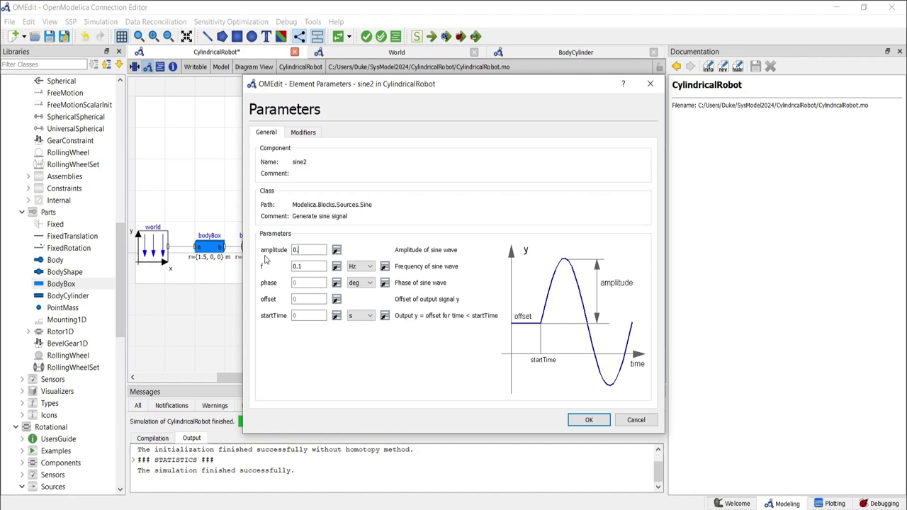
left_click(595, 419)
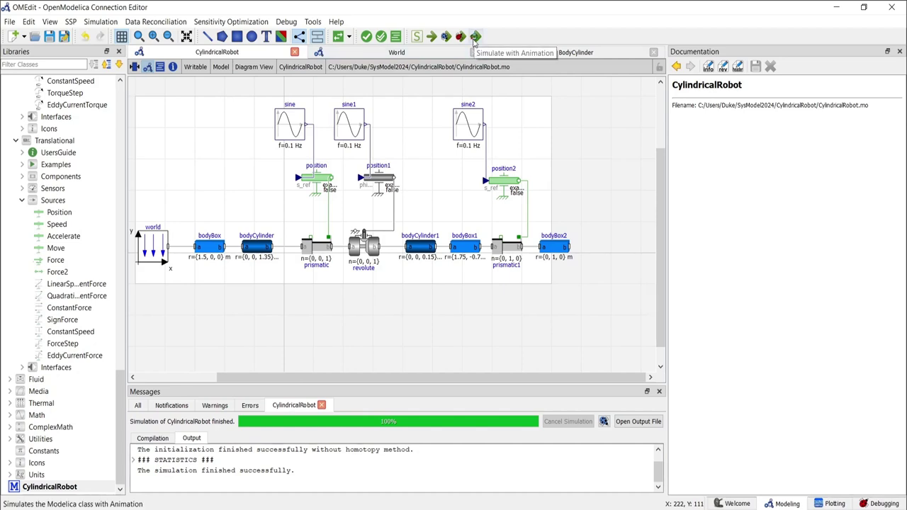
- Simulate CylindricalRobot with animation and play the motion including the new bodyBox2 slider
left_click(475, 37)
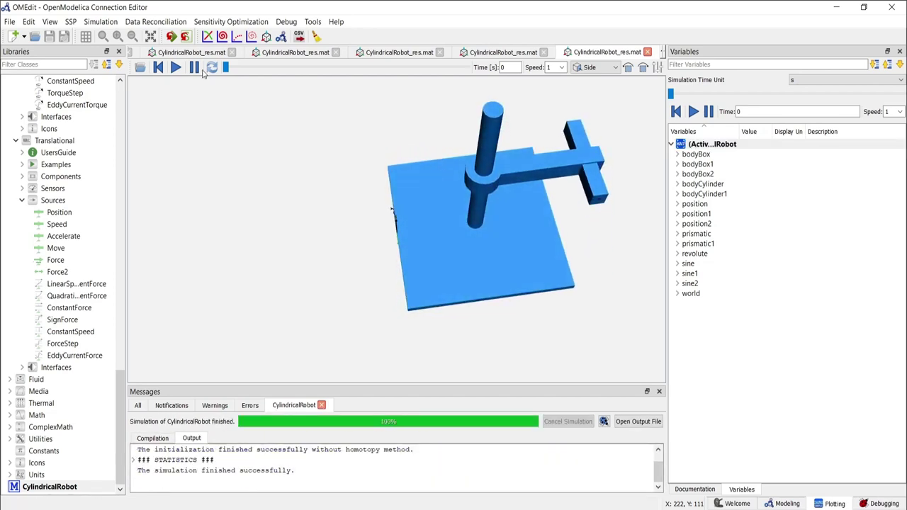
left_click(176, 67)
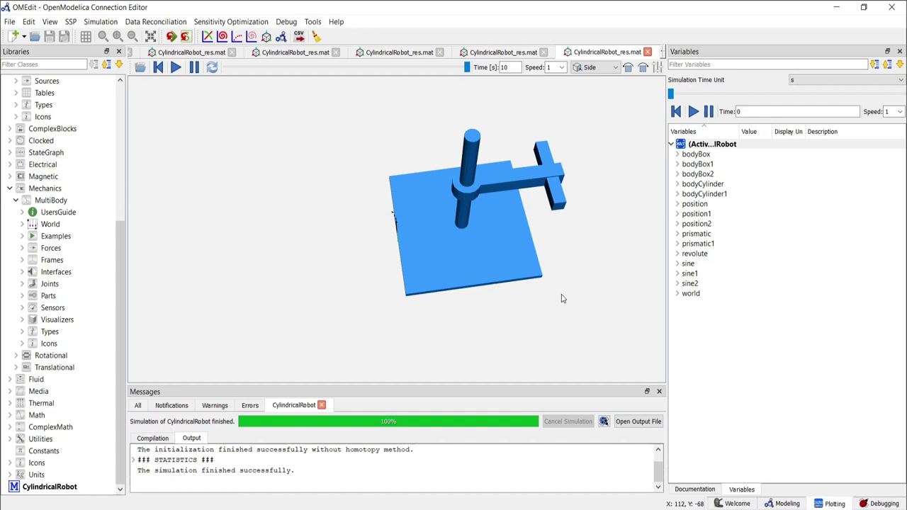
- Add an AbsoluteSensor from MultiBody.Sensors to the model diagram beyond bodyBox2, accepting the suggested name, and connect it to bodyBox2
left_click(765, 502)
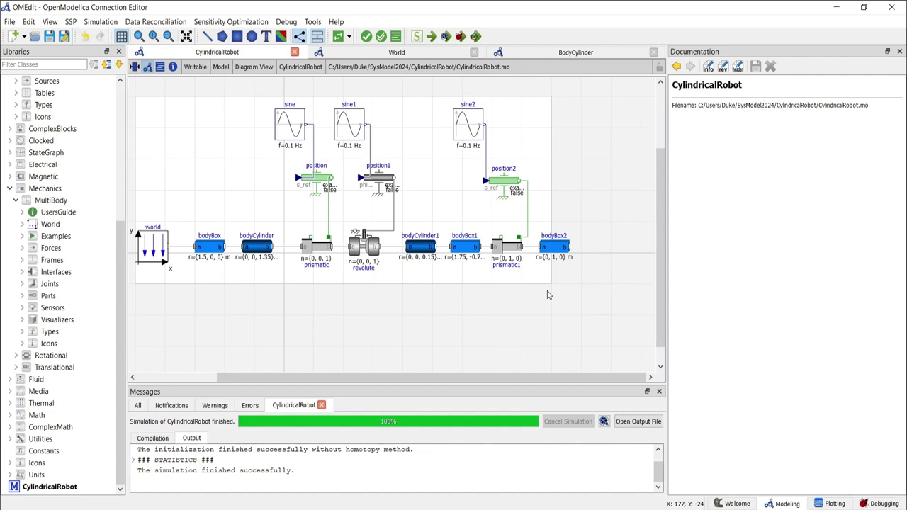
left_click(22, 307)
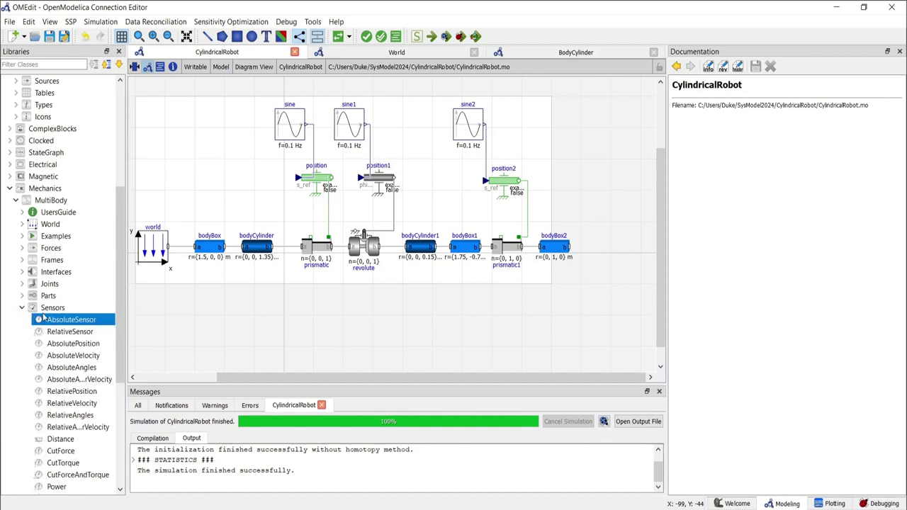
left_click_drag(61, 319, 605, 253)
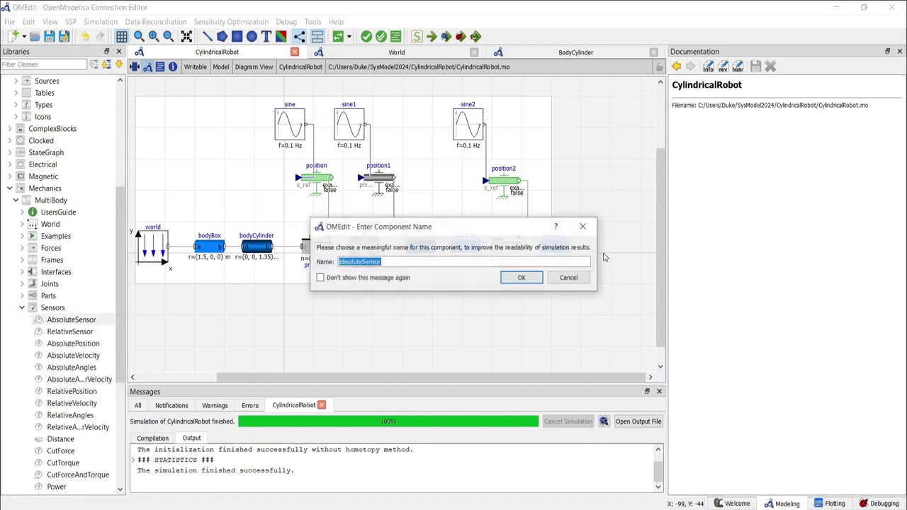
left_click(521, 277)
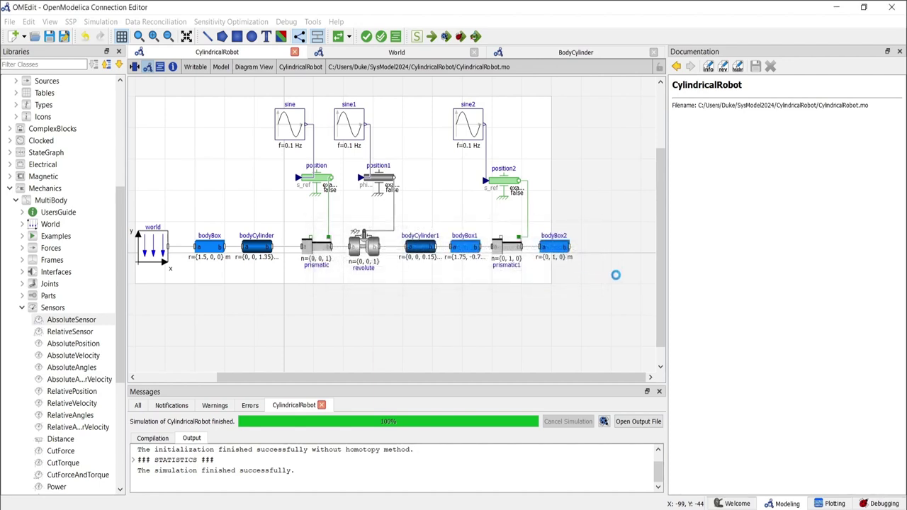
left_click(602, 246)
left_click(586, 284)
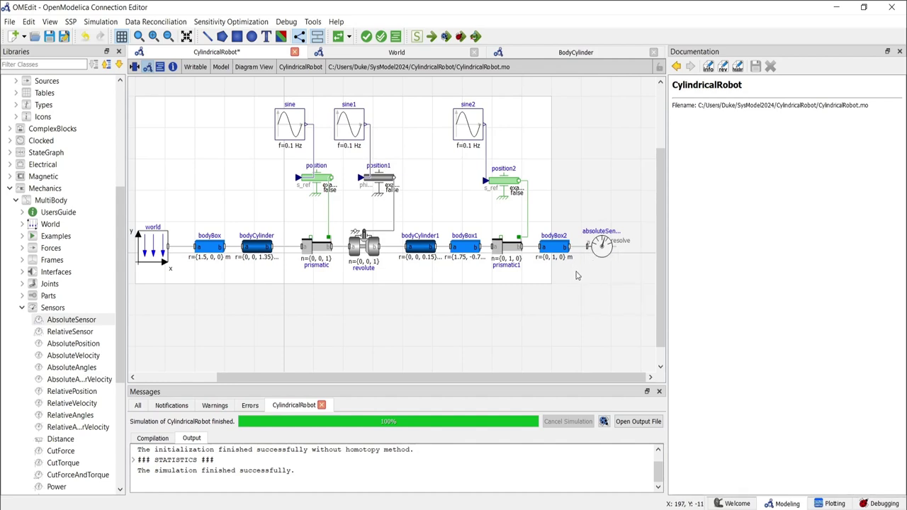
- Enable get_r, get_v and get_a on absoluteSensor to measure absolute position, velocity and acceleration
double_click(602, 246)
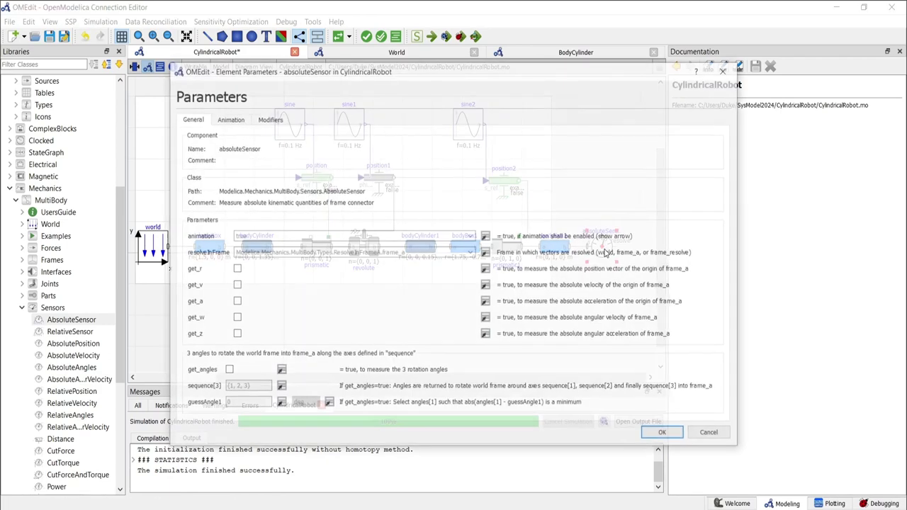
left_click(236, 270)
left_click(235, 285)
left_click(236, 302)
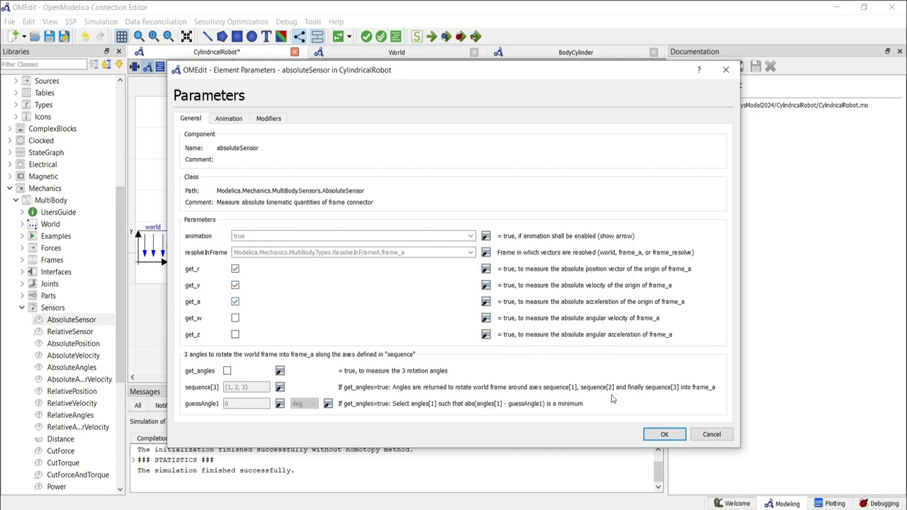
left_click(665, 434)
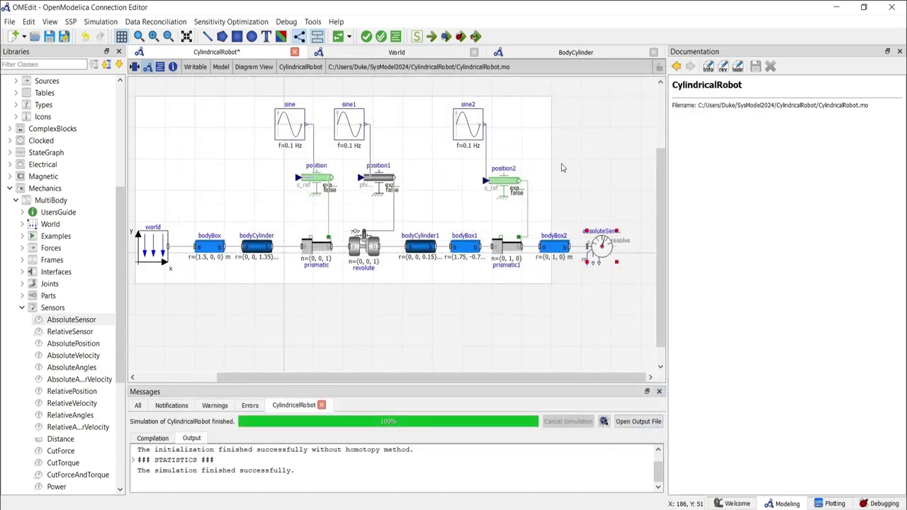
- Simulate CylindricalRobot with animation and plot absoluteSensor's position components r[3], r[2] and r[1]
left_click(475, 36)
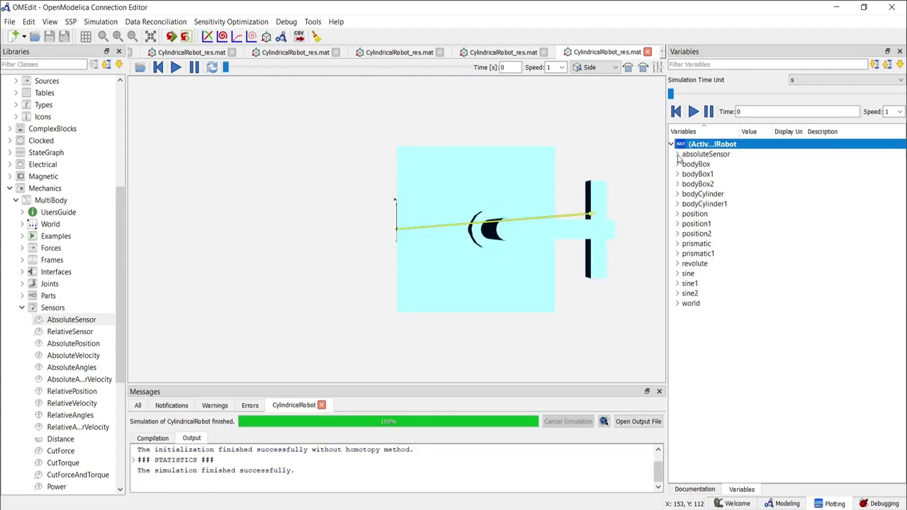
left_click(678, 154)
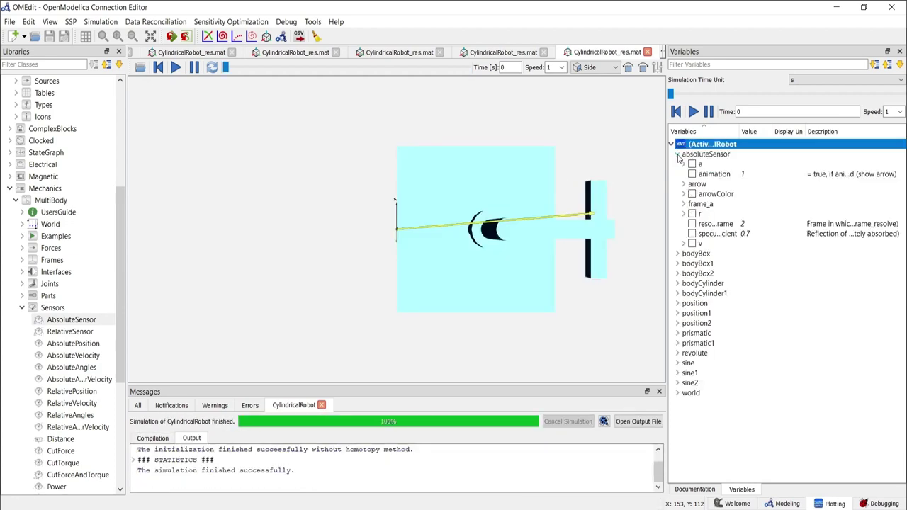
left_click(684, 213)
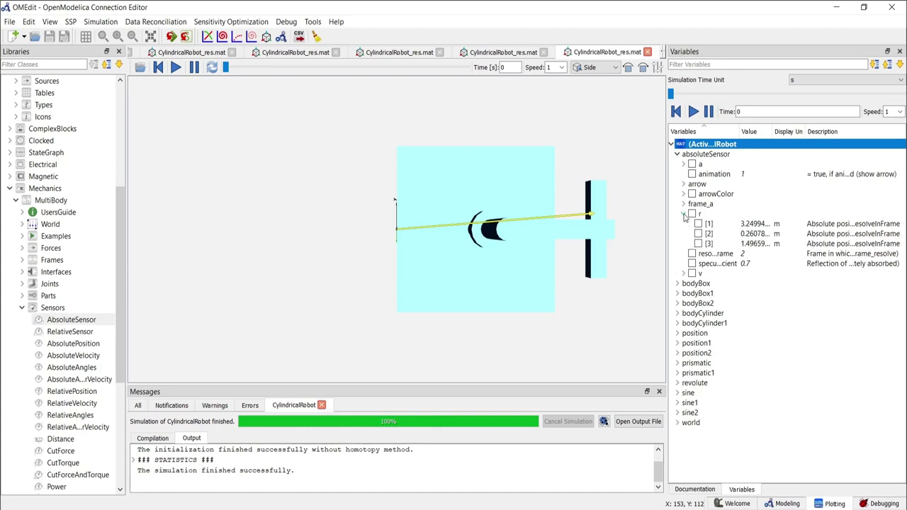
left_click(699, 244)
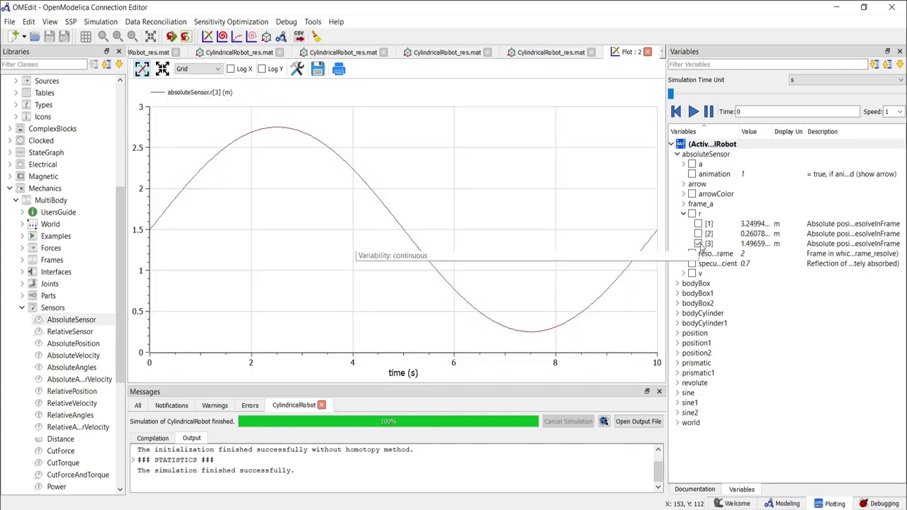
left_click(698, 234)
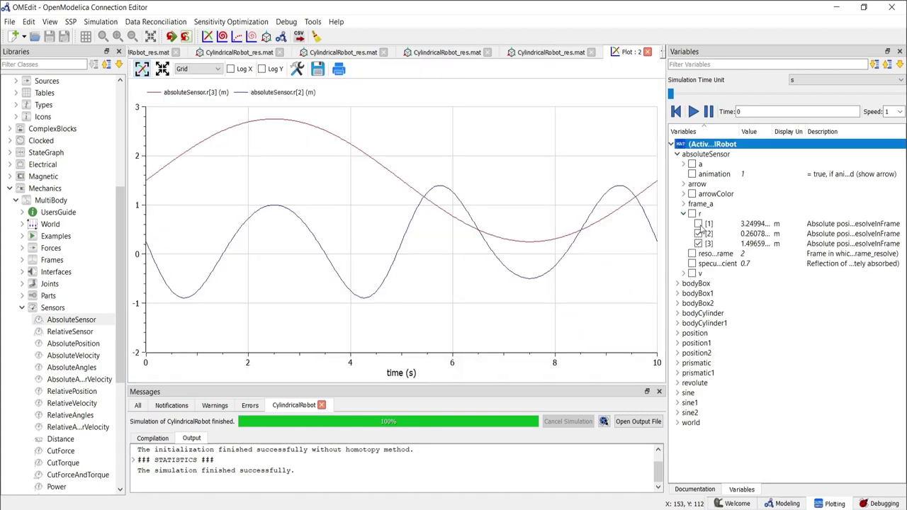
left_click(699, 224)
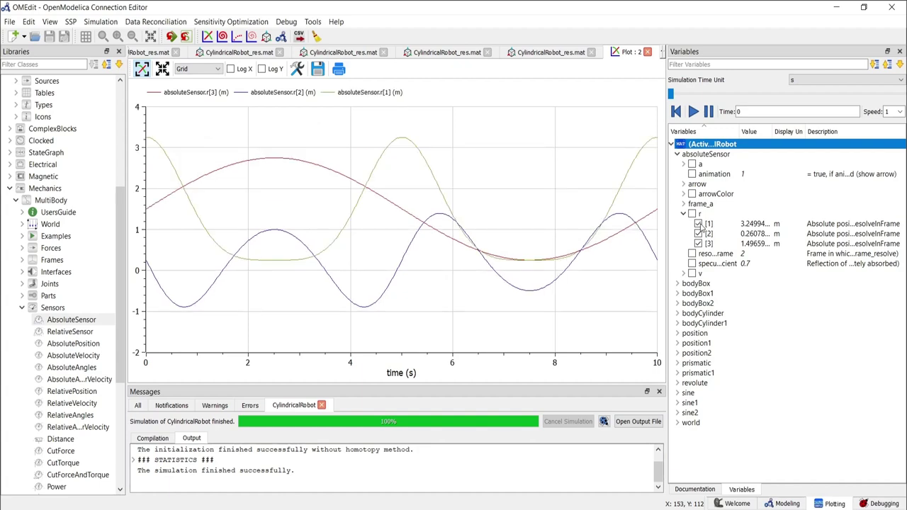
- Replace the plotted position curves with absoluteSensor's velocity components v[1], v[2] and v[3]
left_click(699, 223)
left_click(698, 234)
left_click(699, 244)
left_click(683, 273)
left_click(698, 283)
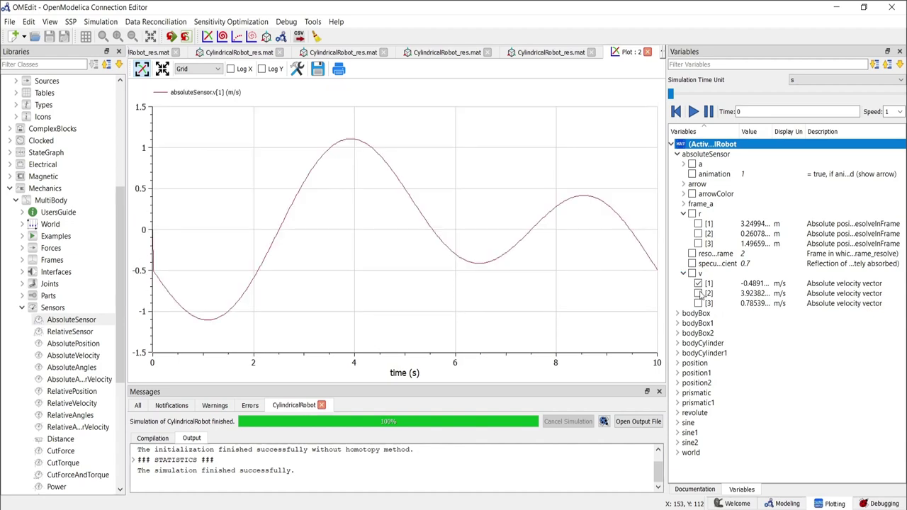
left_click(698, 293)
left_click(698, 304)
- Remove all of absoluteSensor's velocity curves from the plot
left_click(699, 303)
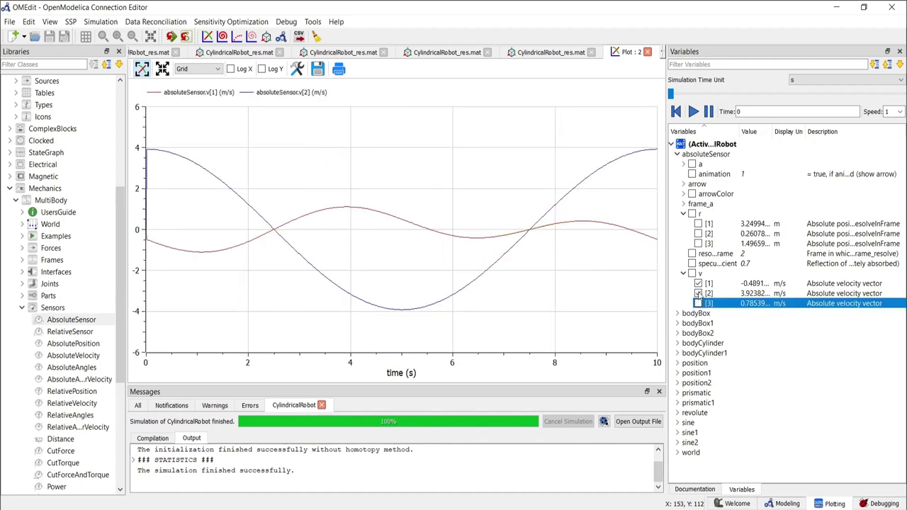
left_click(699, 294)
left_click(699, 283)
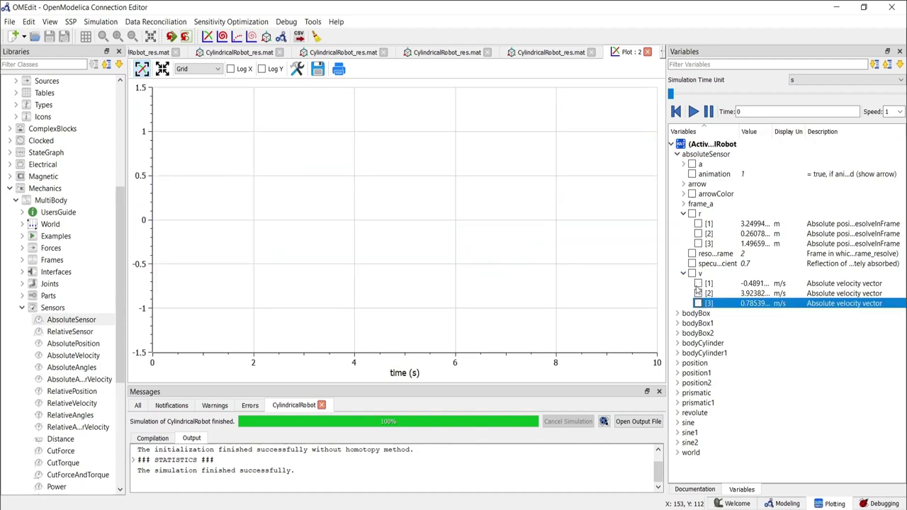
- Add a RelativeSensor named relativeSensor to the CylindricalRobot diagram, just below absoluteSensor
left_click(782, 504)
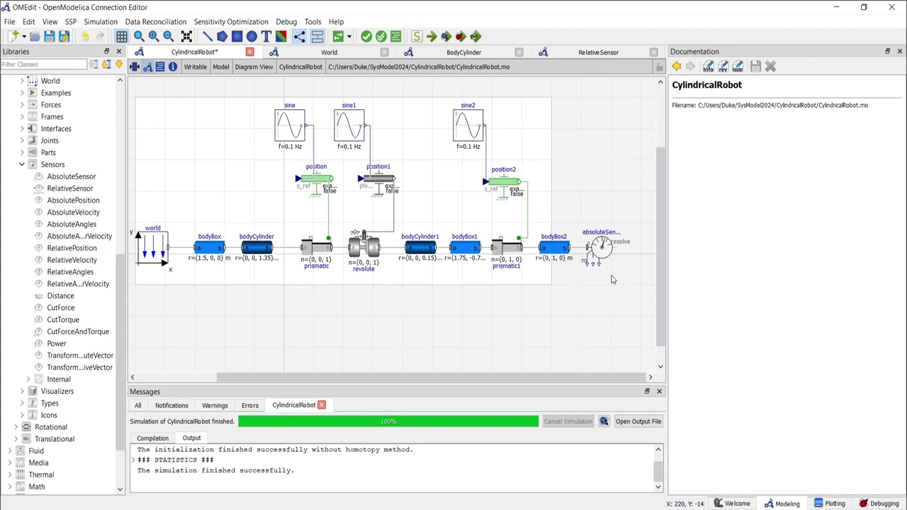
left_click(61, 190)
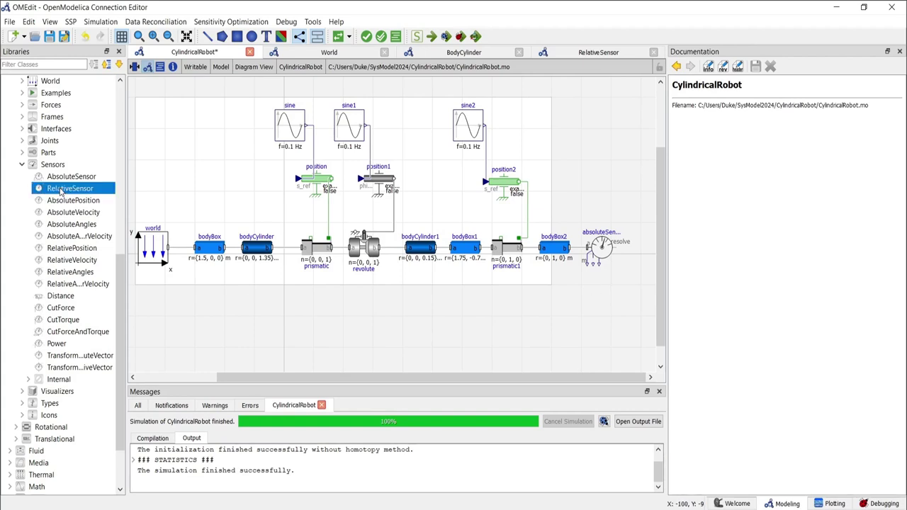
left_click_drag(71, 191, 594, 299)
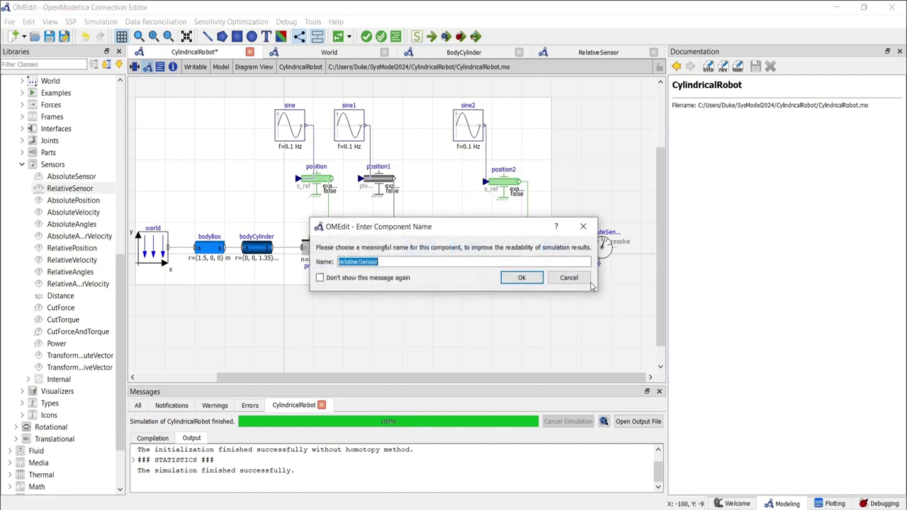
left_click(532, 278)
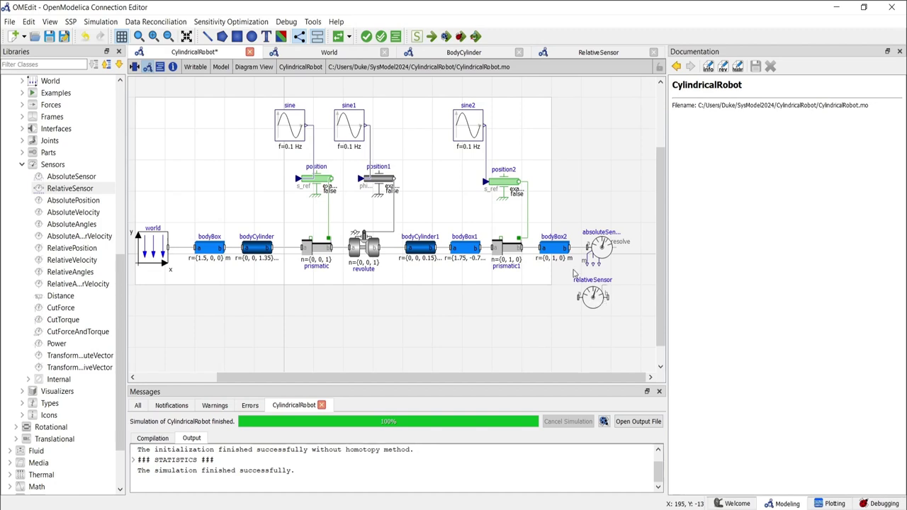
- Connect relativeSensor's frame_a to bodyBox2's frame_b and its frame_b to bodyCylinder1's frame_a, routing the second connection below the robot chain
left_click(575, 298)
left_click(606, 298)
left_click(405, 325)
left_click(407, 249)
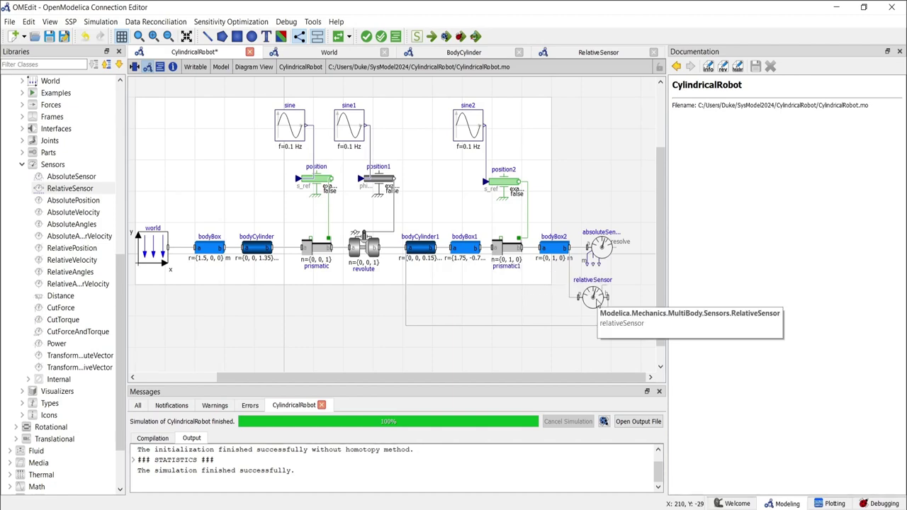
- Enable get_r_rel, get_v_rel and get_a_rel on relativeSensor to measure relative position, velocity and acceleration
double_click(593, 300)
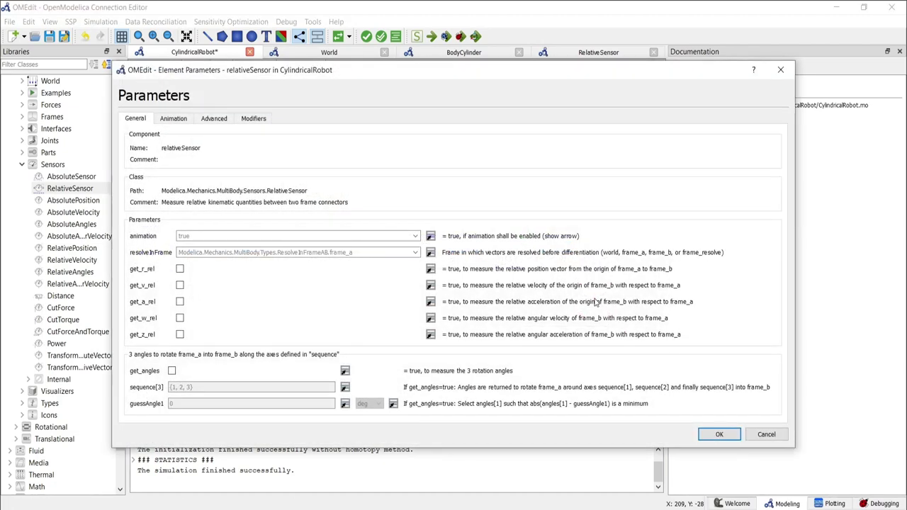
left_click(180, 269)
left_click(180, 286)
left_click(180, 301)
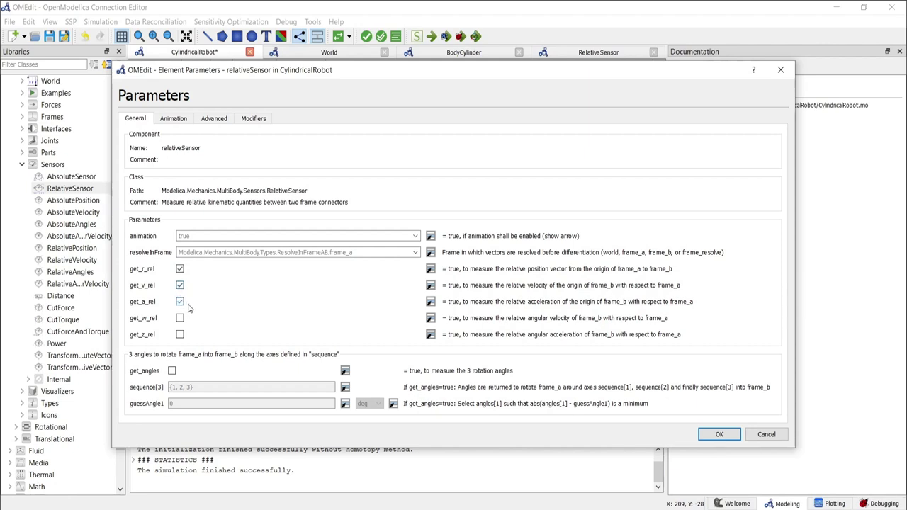
left_click(717, 436)
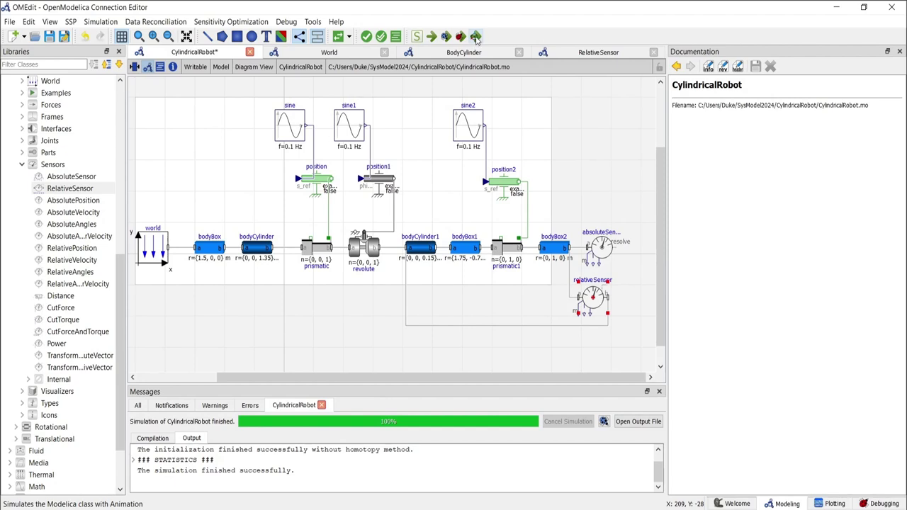
- Simulate CylindricalRobot with animation and expand relativeSensor's relative acceleration vector a_rel in the results
left_click(476, 36)
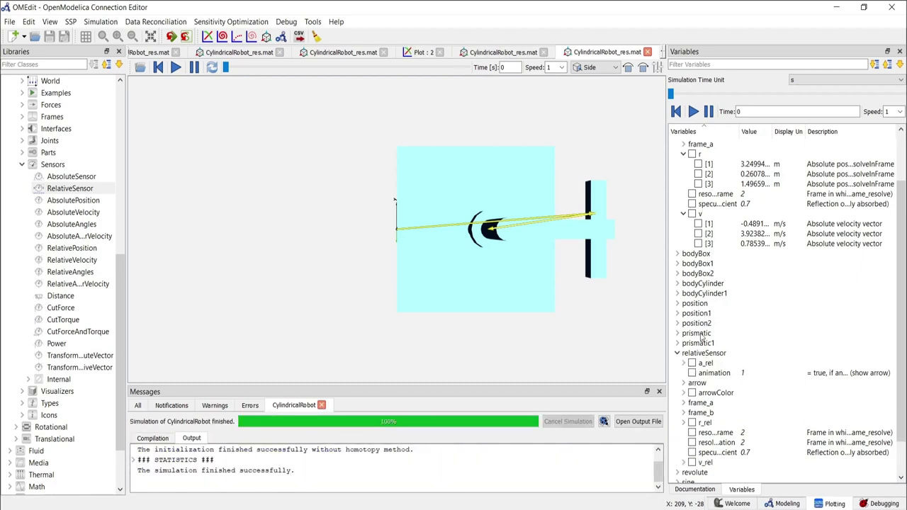
left_click(678, 354)
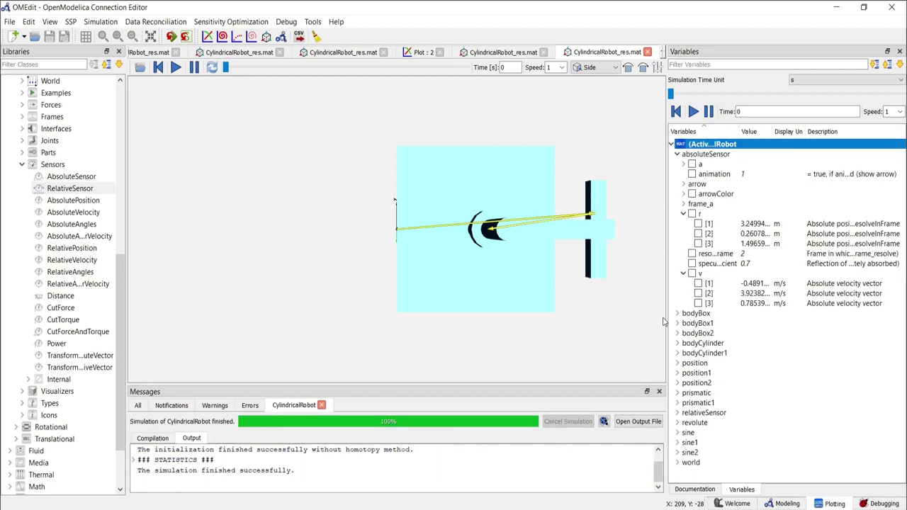
left_click(678, 413)
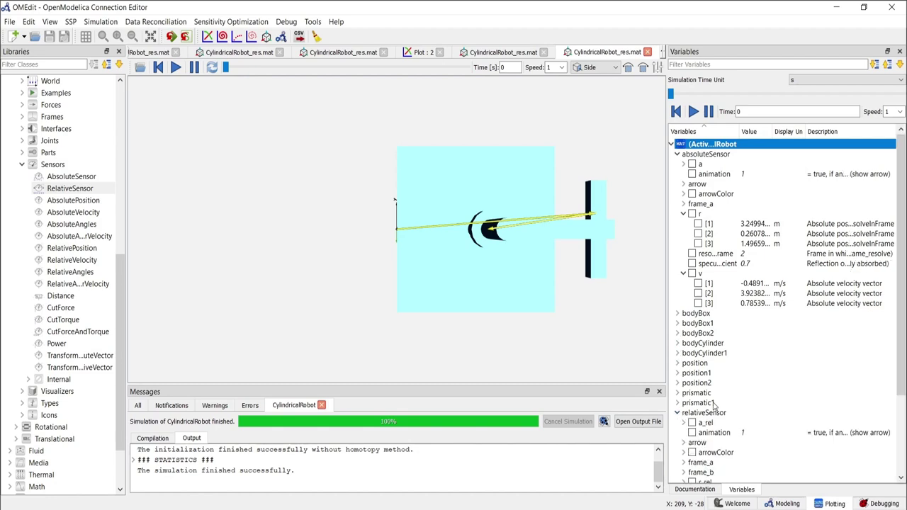
scroll(714, 405, "down", 3)
left_click(684, 333)
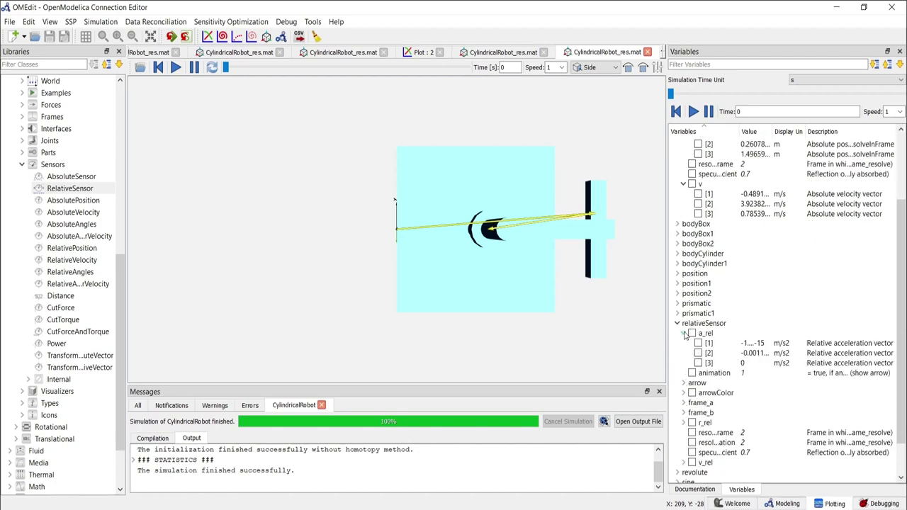
- Plot relativeSensor's acceleration components a_rel[1] and a_rel[2] one at a time, removing each curve after viewing it
left_click(698, 343)
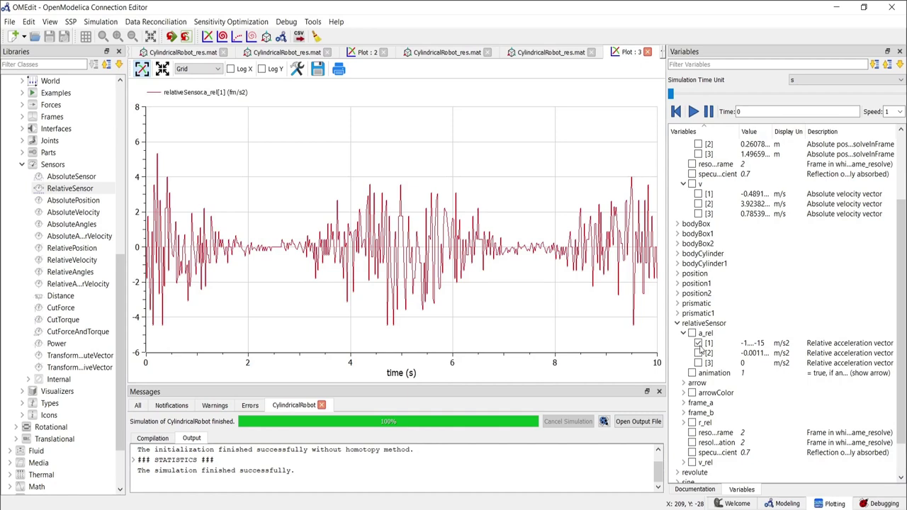
left_click(697, 343)
left_click(697, 353)
left_click(697, 353)
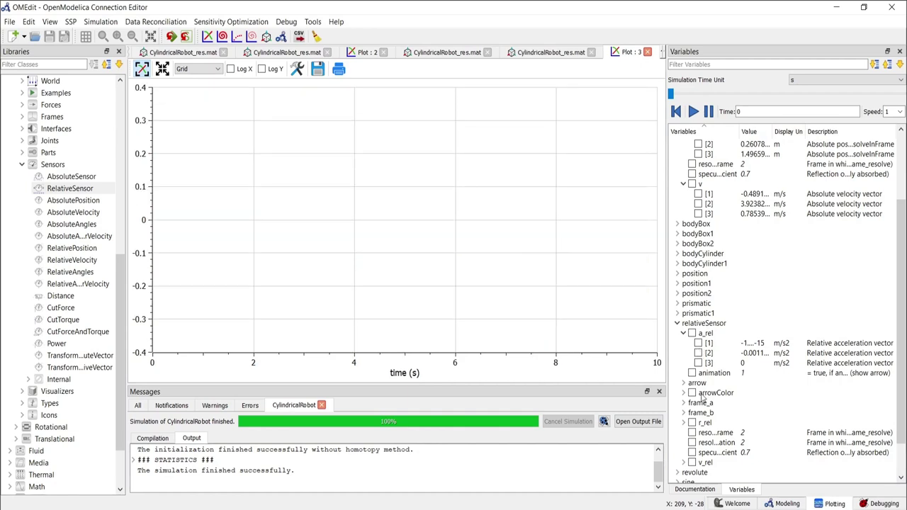
- Plot relativeSensor's position components r_rel[3], r_rel[2] and r_rel[1], and remove the r_rel[1] curve
left_click(683, 423)
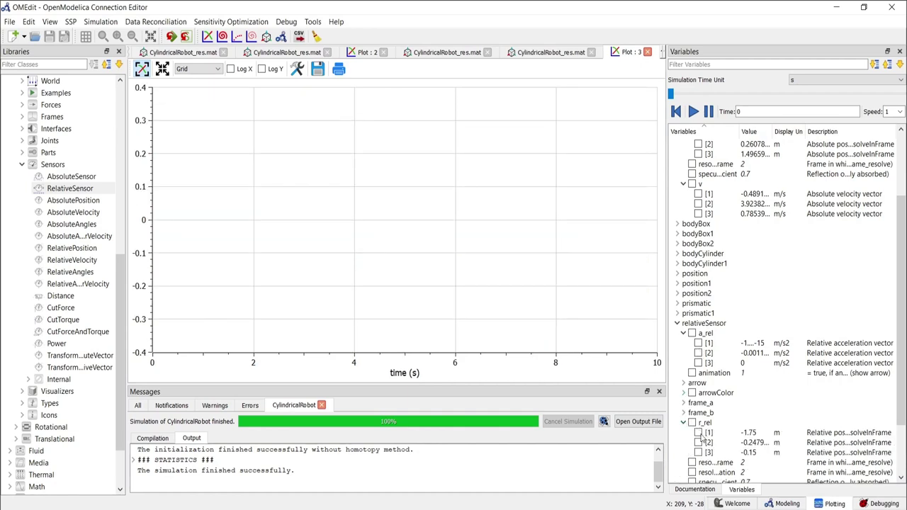
left_click(697, 452)
left_click(698, 441)
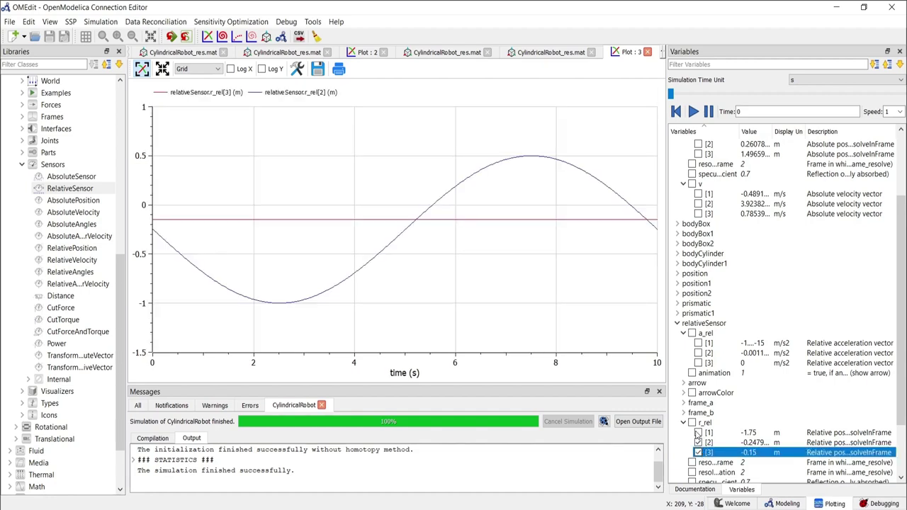
left_click(697, 433)
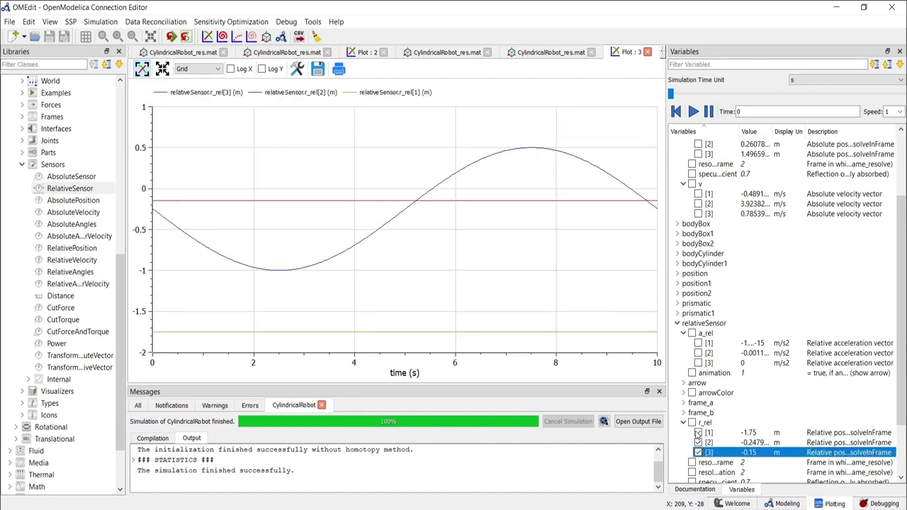
left_click(698, 433)
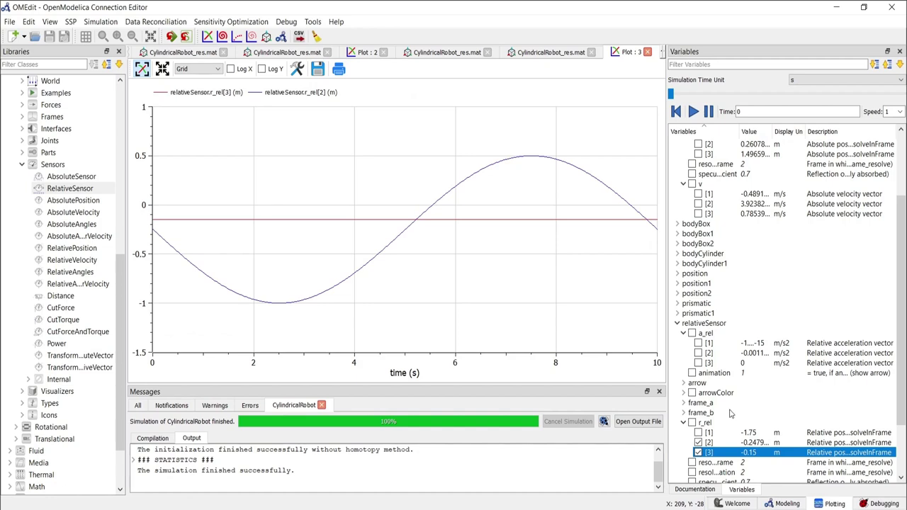